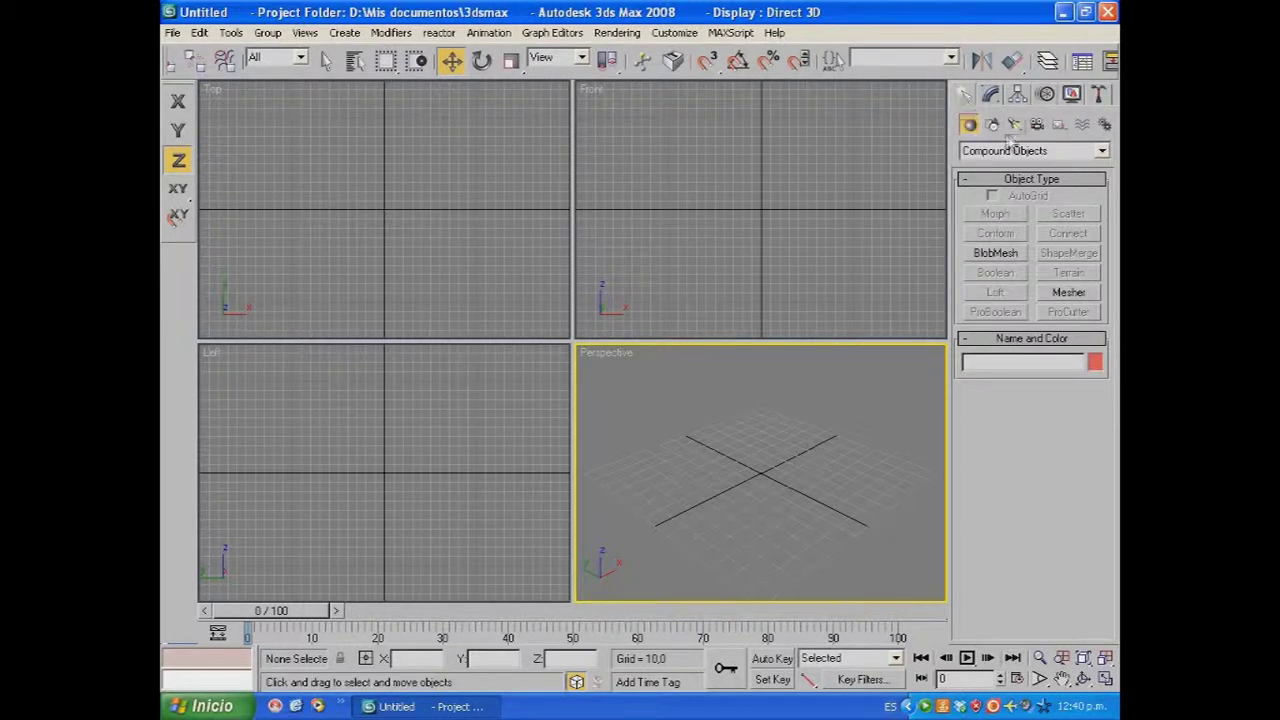
Step: Create a standard primitive box in the Top view, about 65 long, 95 wide and 14 high
click(1100, 151)
click(1060, 166)
click(995, 214)
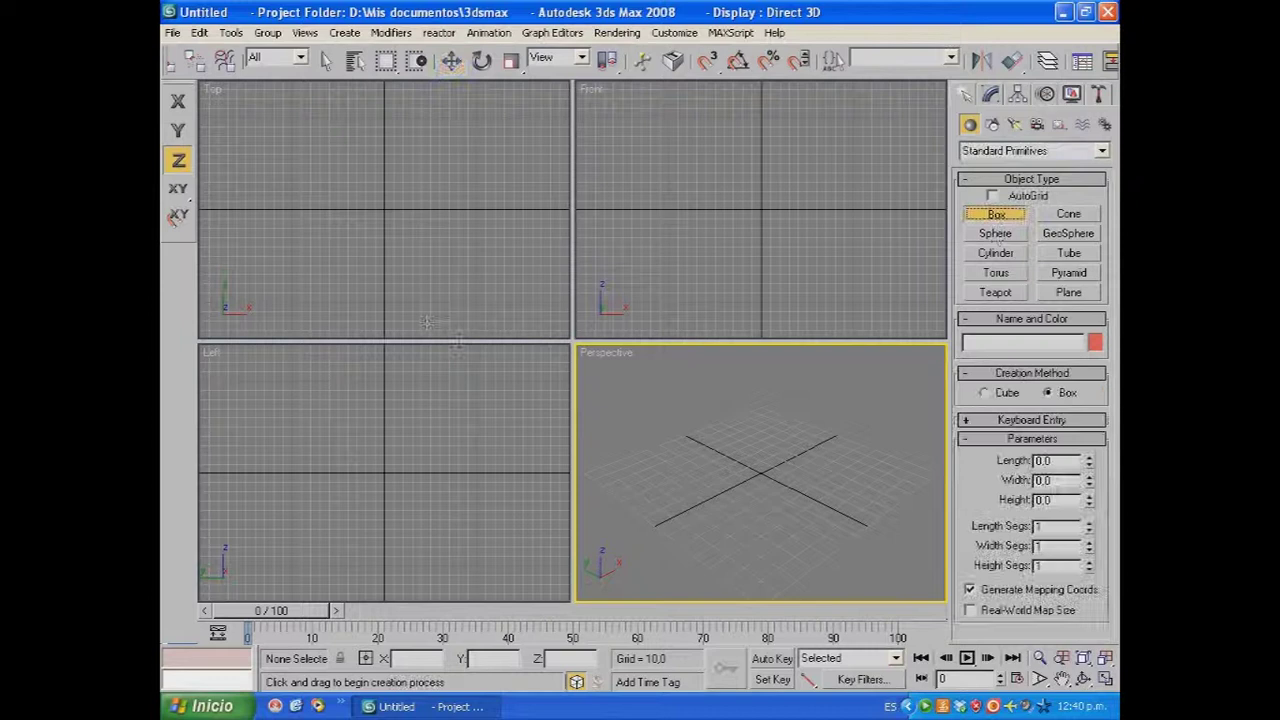
drag(346, 199, 435, 259)
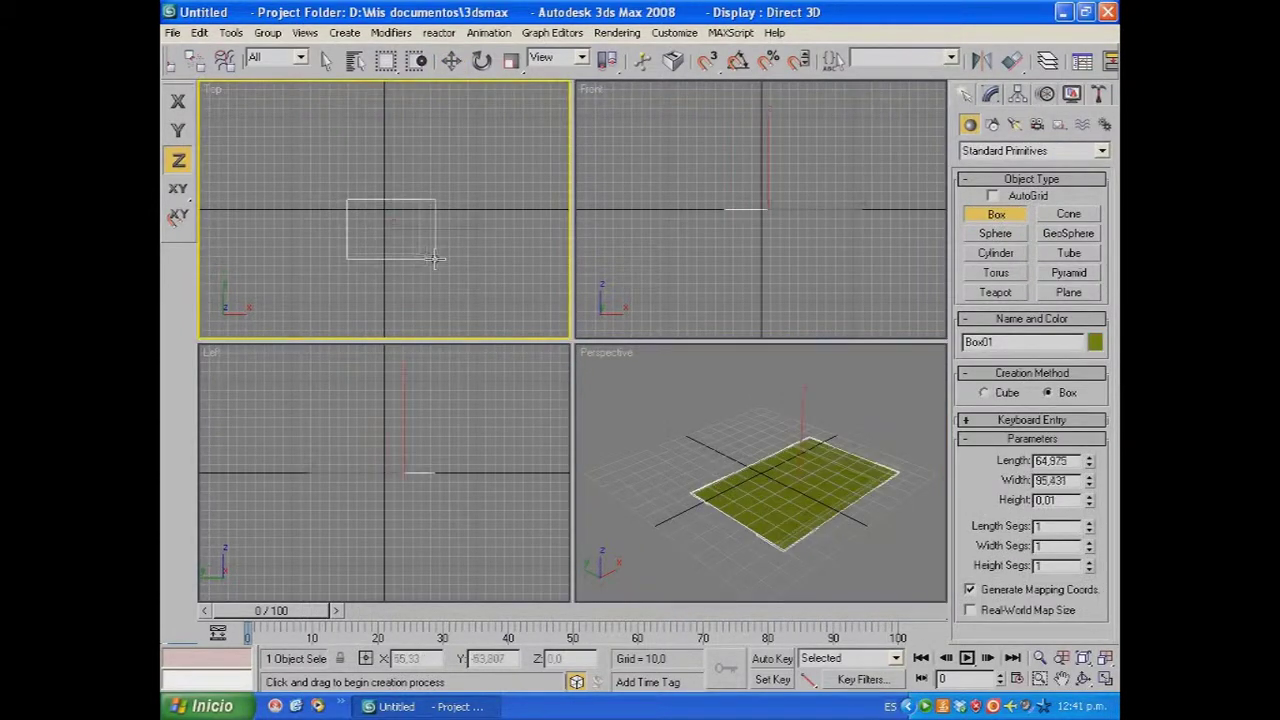
click(435, 230)
Step: Create a cylinder beside the box in the Top view, with a radius of about 22 and a height of about 124
click(996, 253)
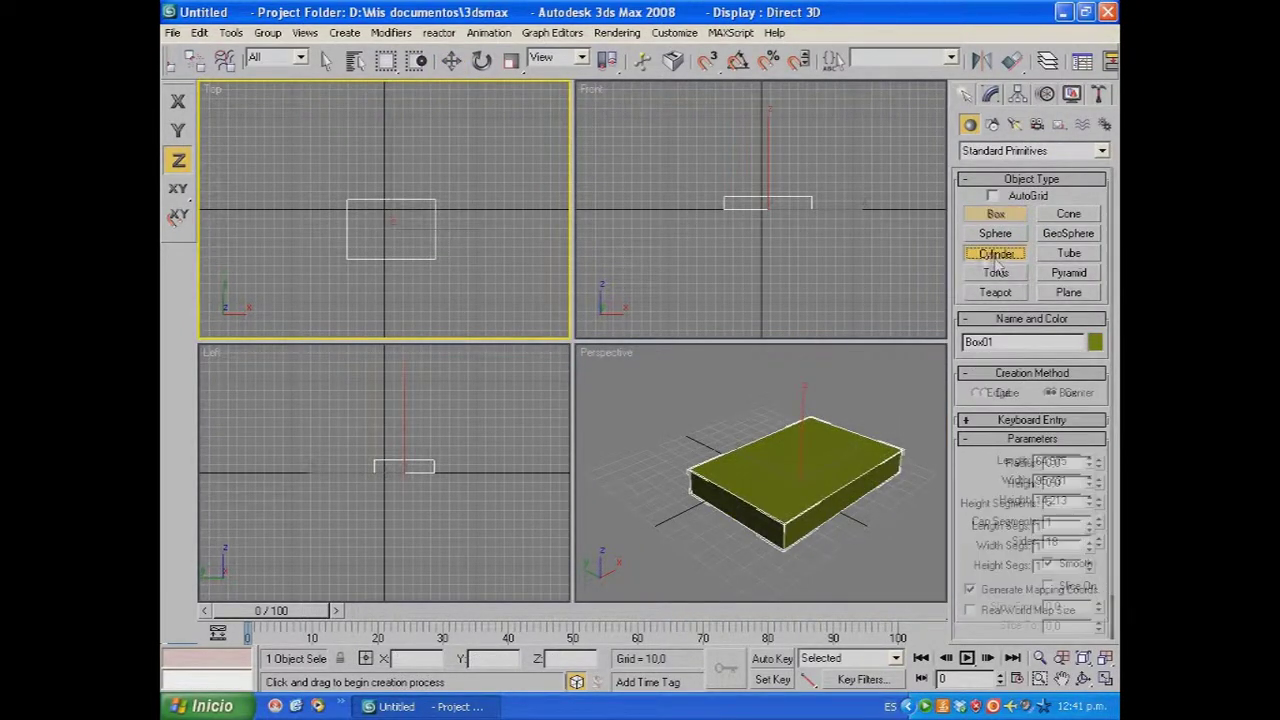
drag(489, 266, 497, 282)
click(487, 169)
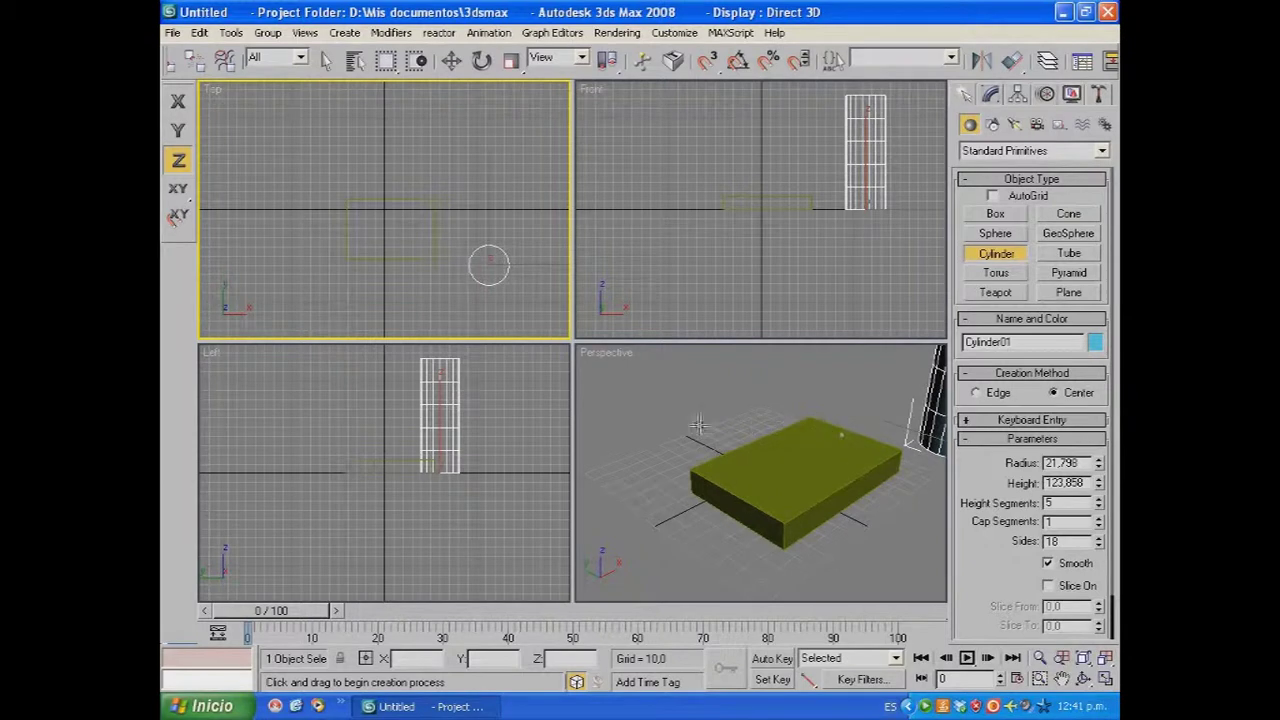
Step: Reduce the cylinder's radius to about 9.6 and its height to about 55.7
middle_drag(706, 404, 645, 408)
scroll(650, 408, down, 2)
scroll(653, 409, up, 2)
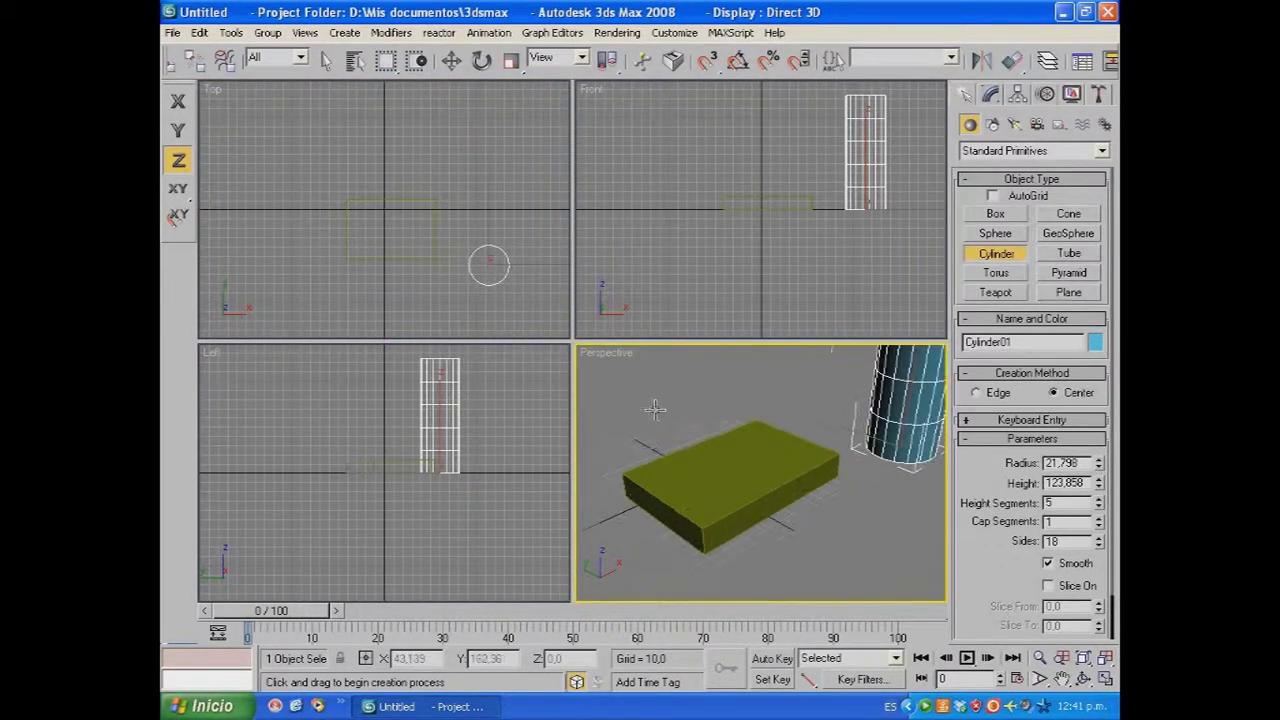
middle_drag(912, 452, 856, 467)
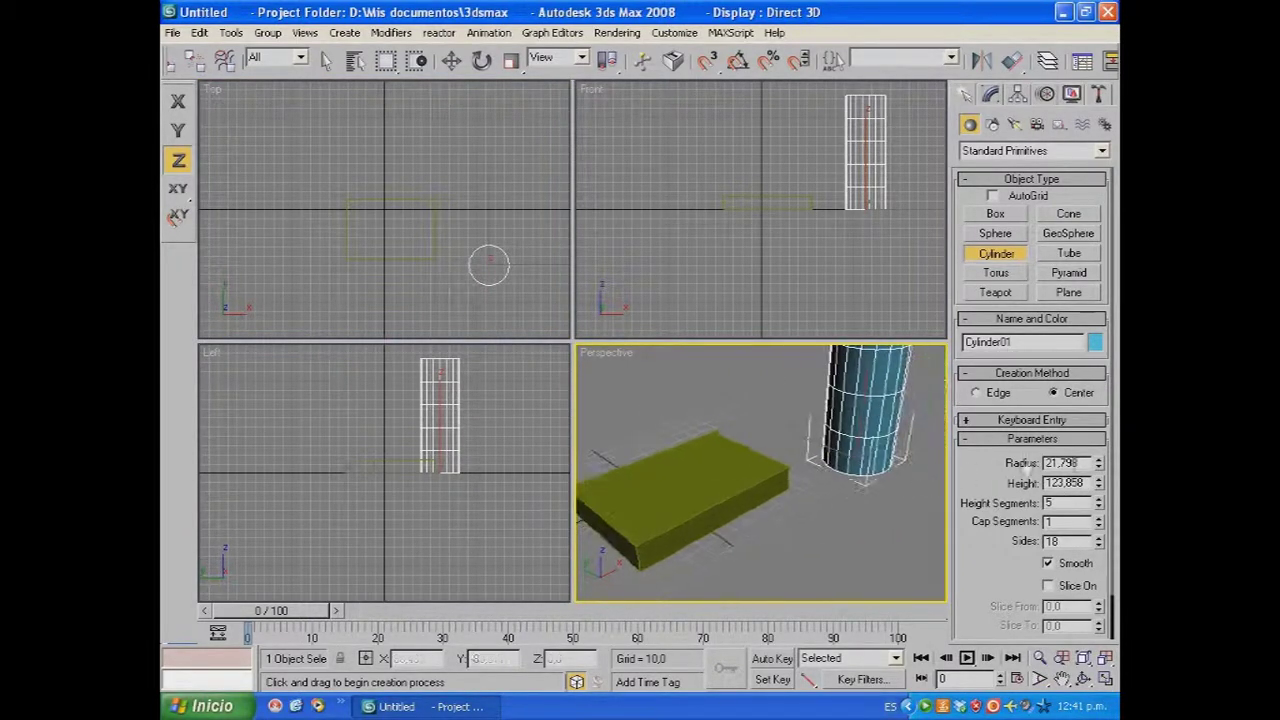
drag(1102, 470, 1105, 510)
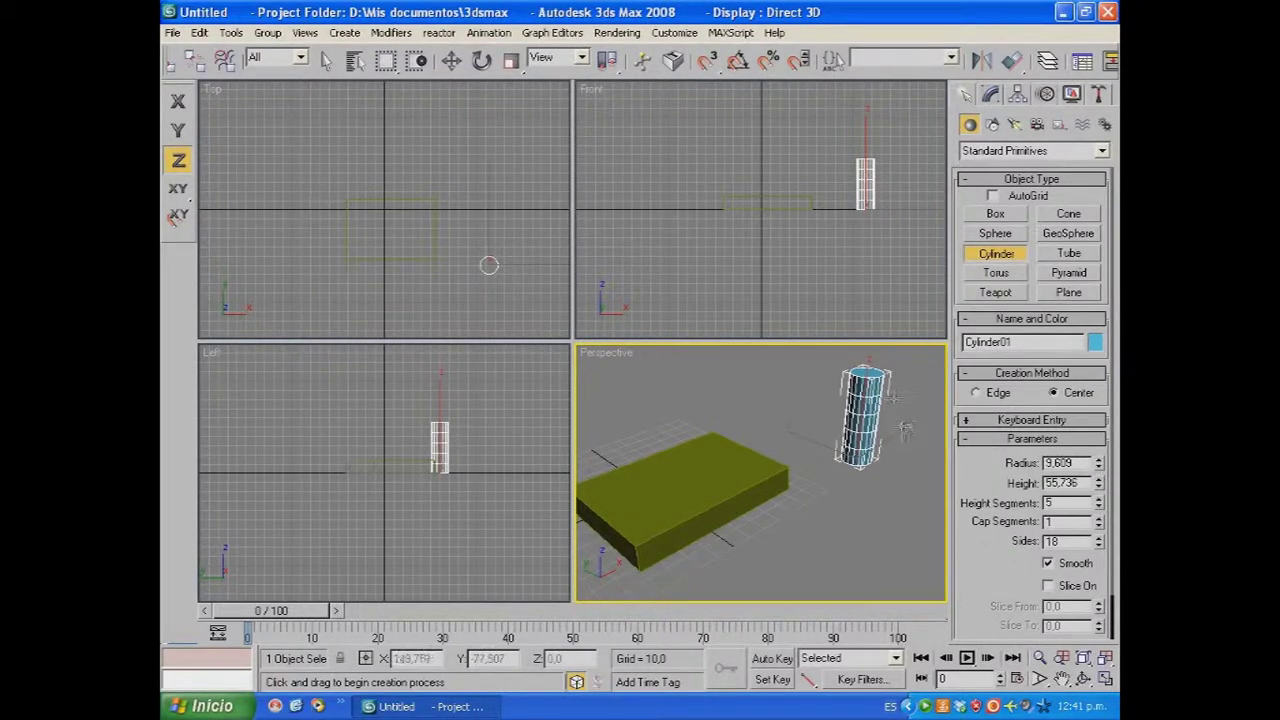
Step: Align the cylinder to the box center to center on the X, Y and Z positions
key(alt+a)
click(705, 458)
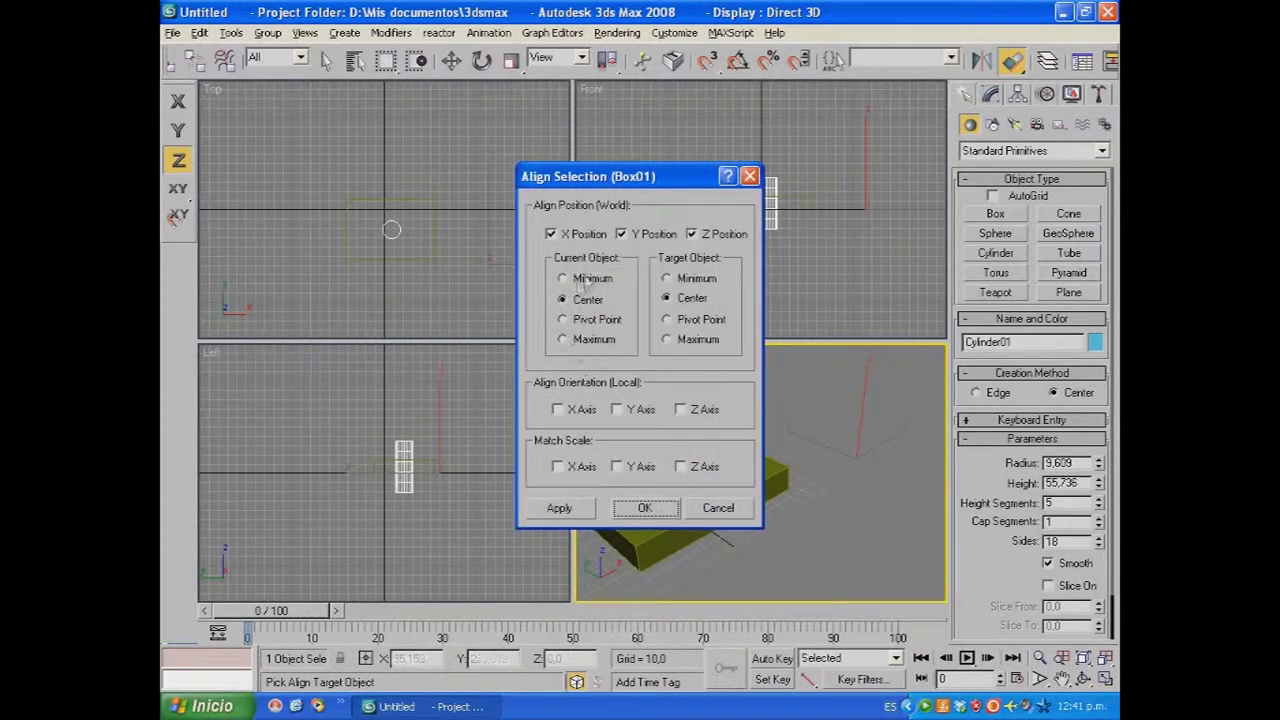
click(645, 507)
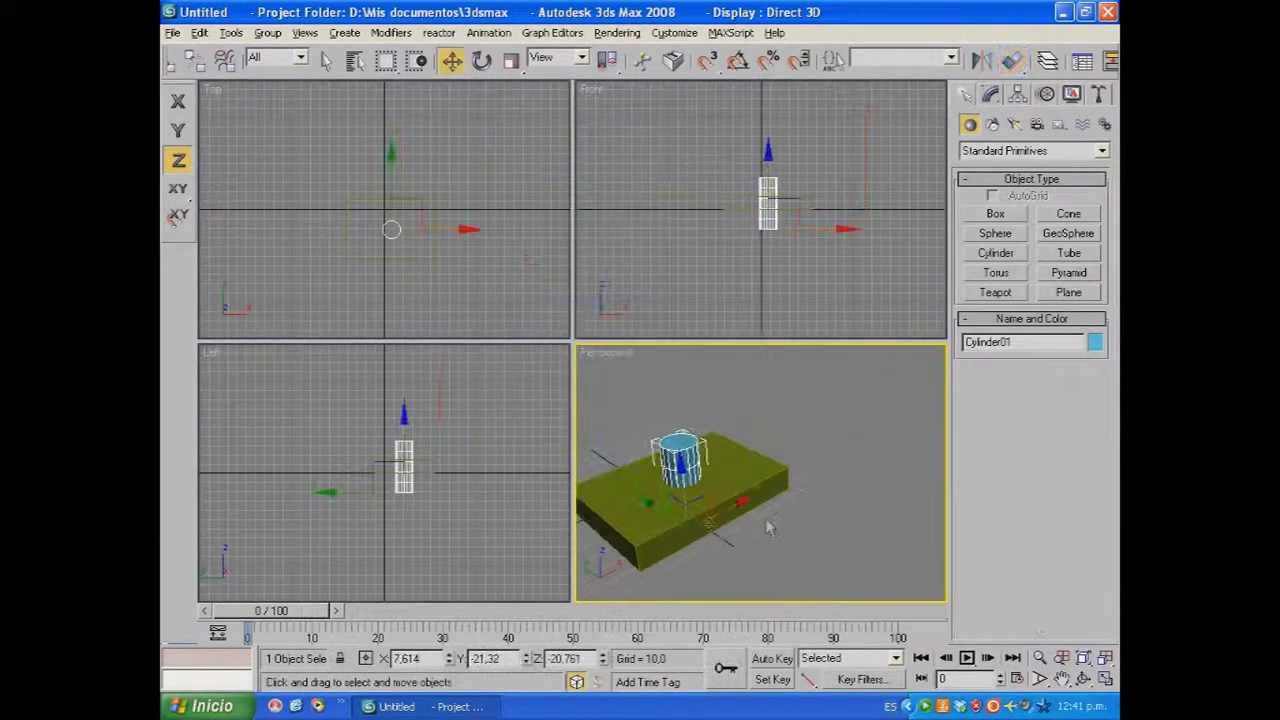
Step: Clone the box and cylinder together along the X axis in the maximized Perspective view, making 3 copies with the Copy option
click(1105, 679)
scroll(825, 486, down, 2)
drag(340, 272, 729, 482)
middle_drag(729, 482, 666, 461)
key(F5)
shift+drag(514, 362, 662, 302)
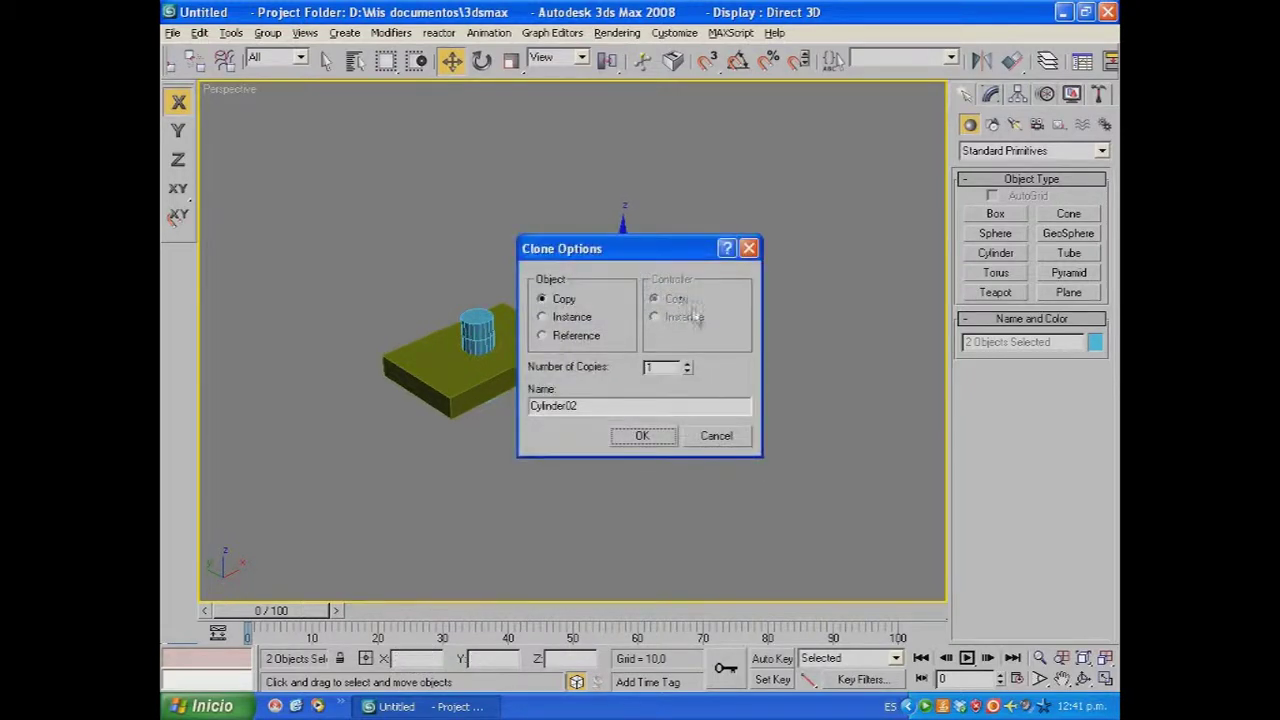
click(688, 364)
click(688, 364)
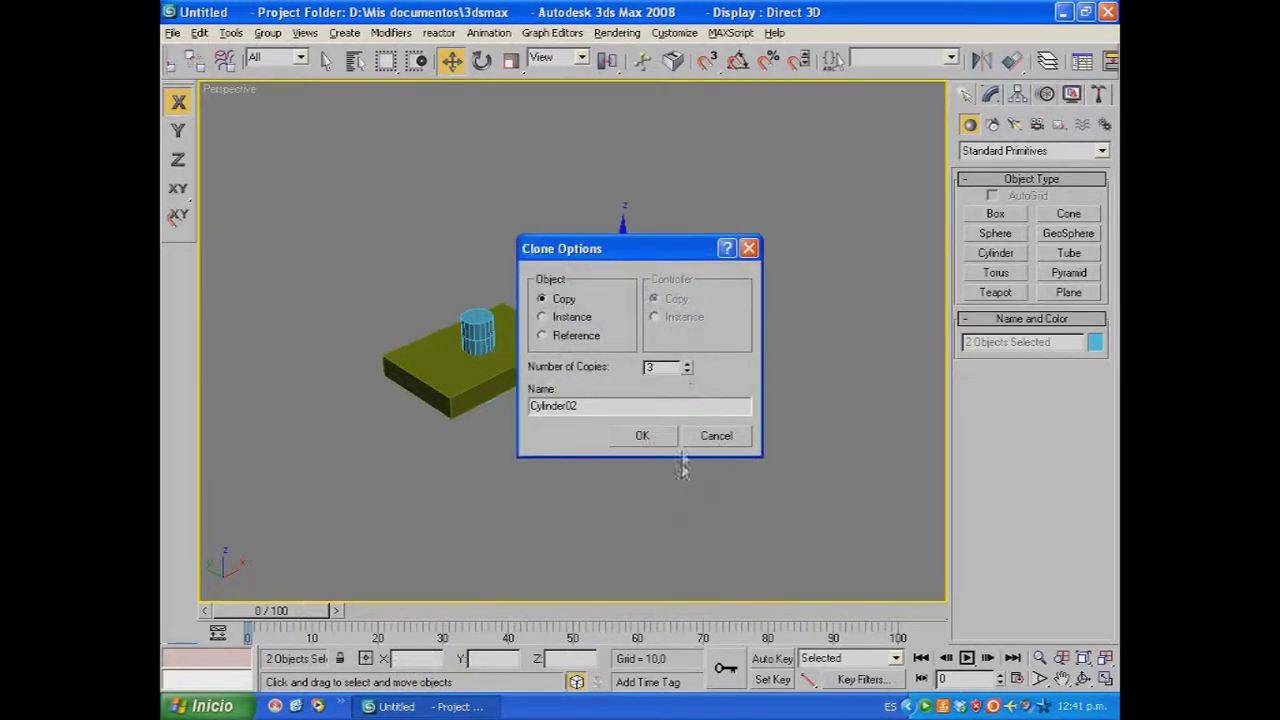
click(666, 440)
middle_drag(742, 404, 616, 474)
click(609, 486)
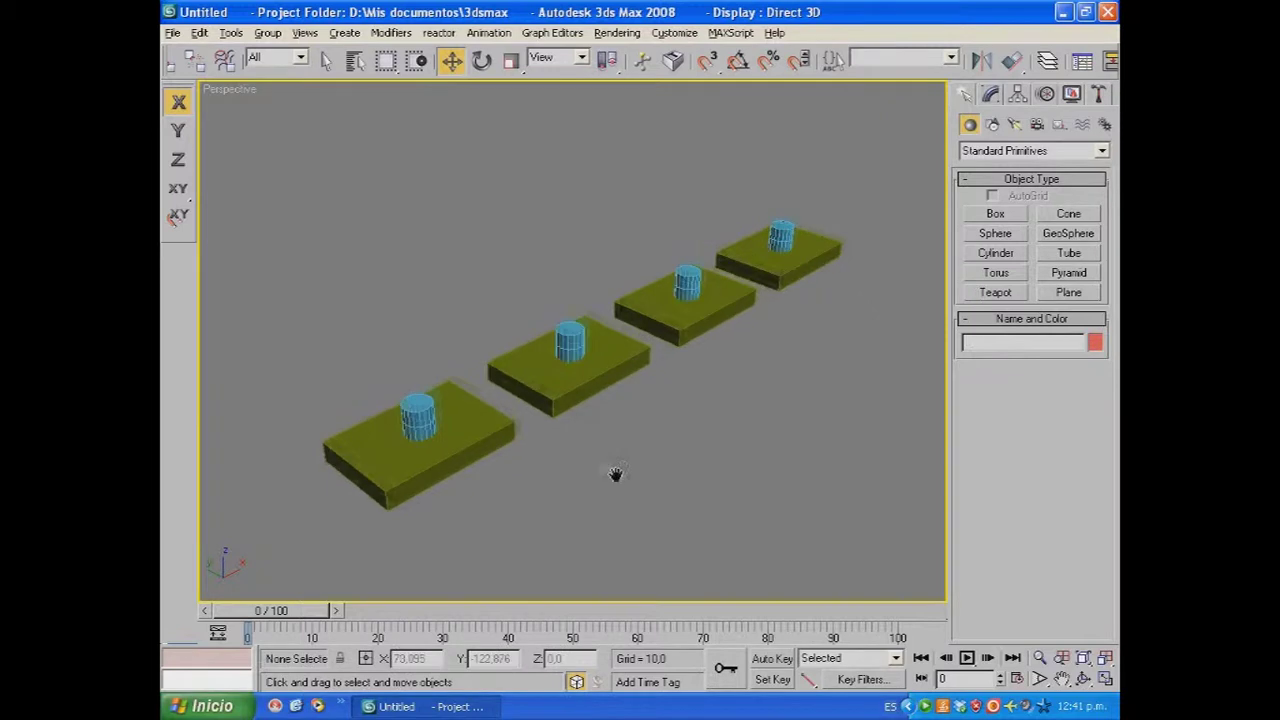
Step: Start a Boolean compound object on the first box and set its operation to Subtraction (A-B)
click(472, 401)
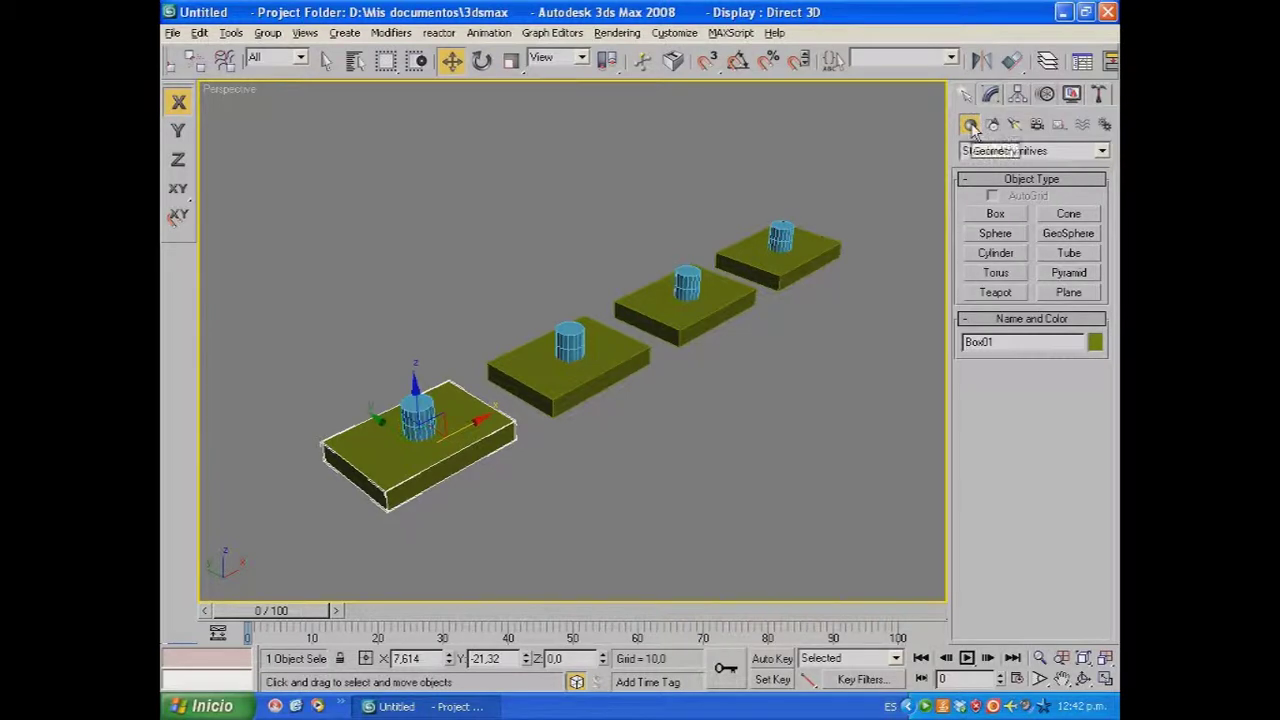
click(1101, 151)
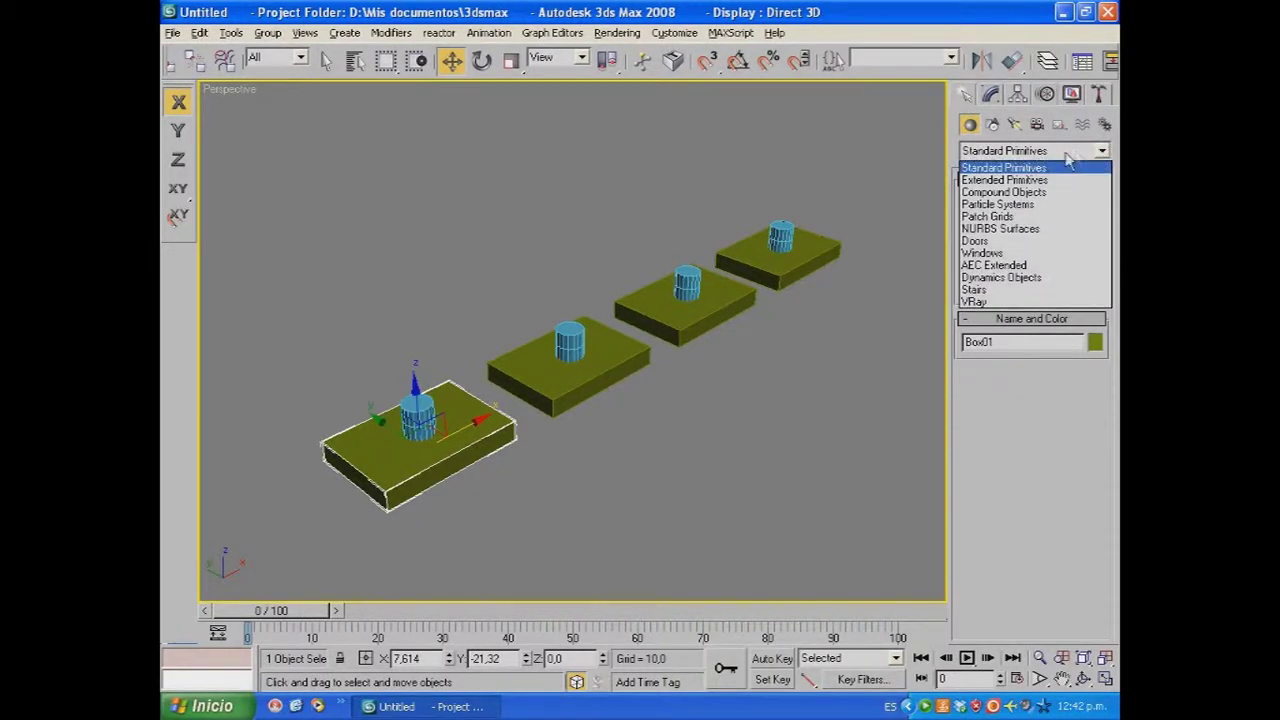
click(1023, 192)
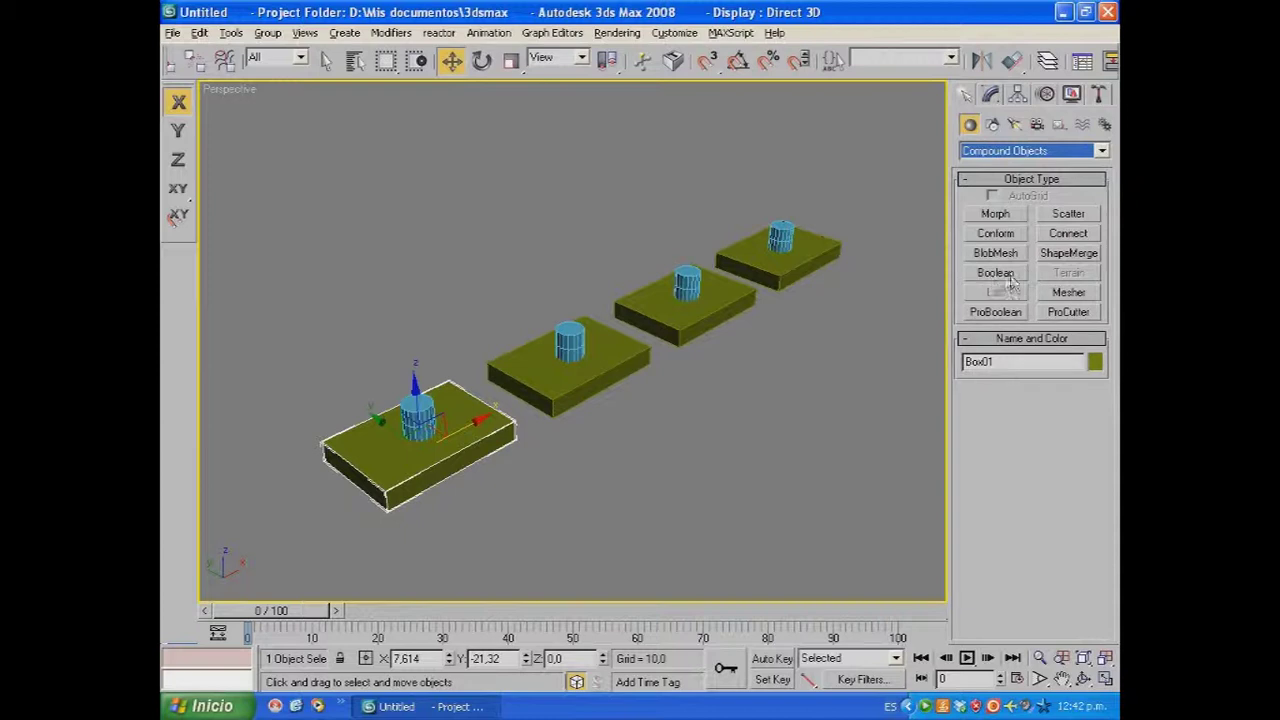
click(790, 395)
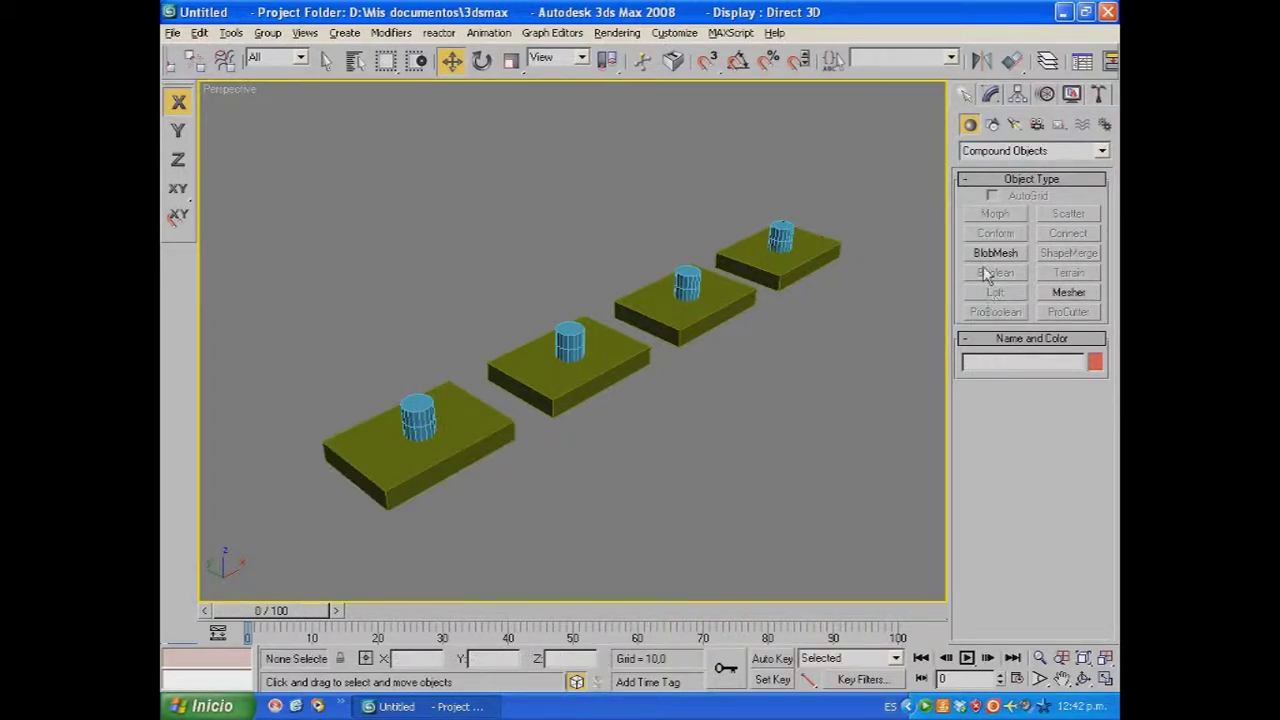
click(474, 420)
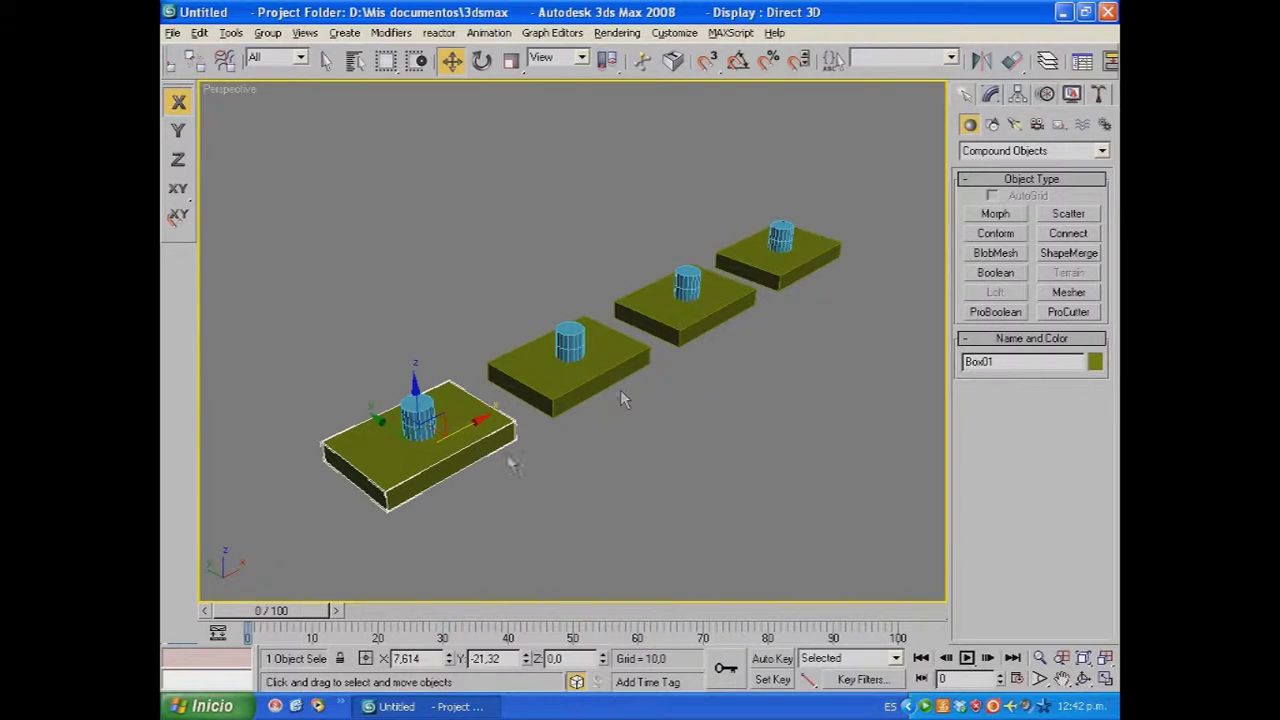
click(993, 274)
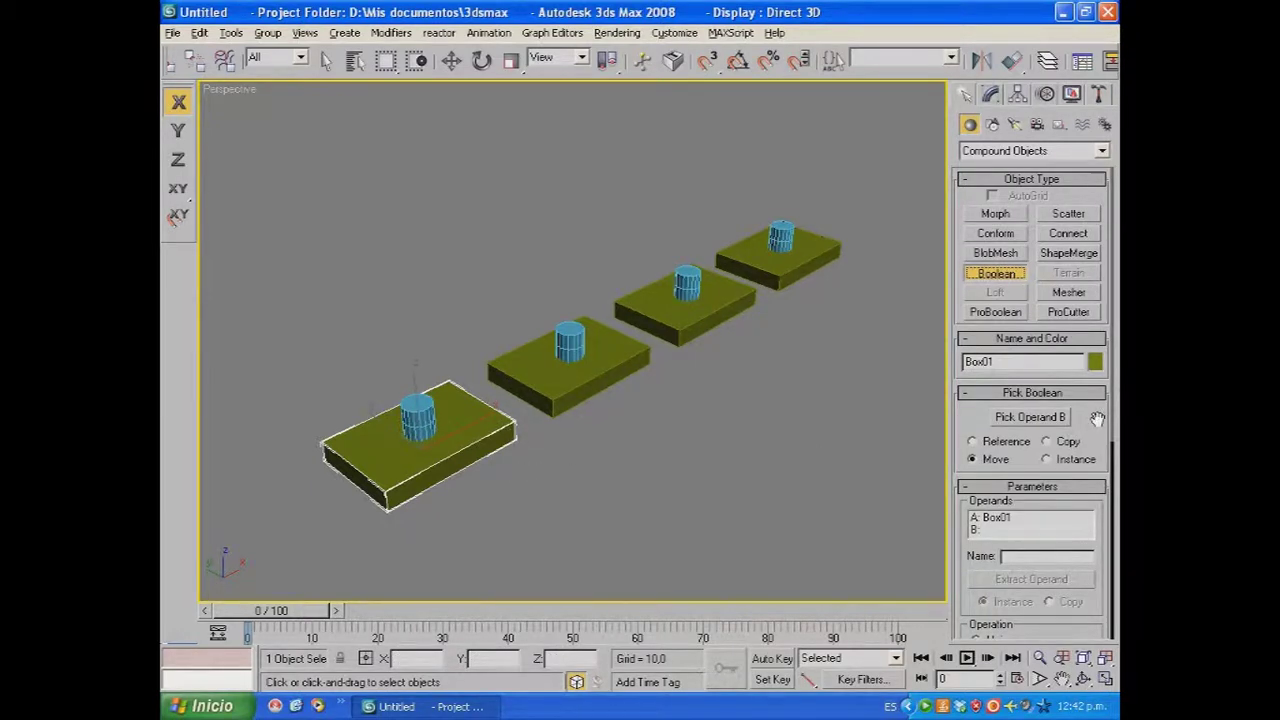
scroll(1098, 416, down, 2)
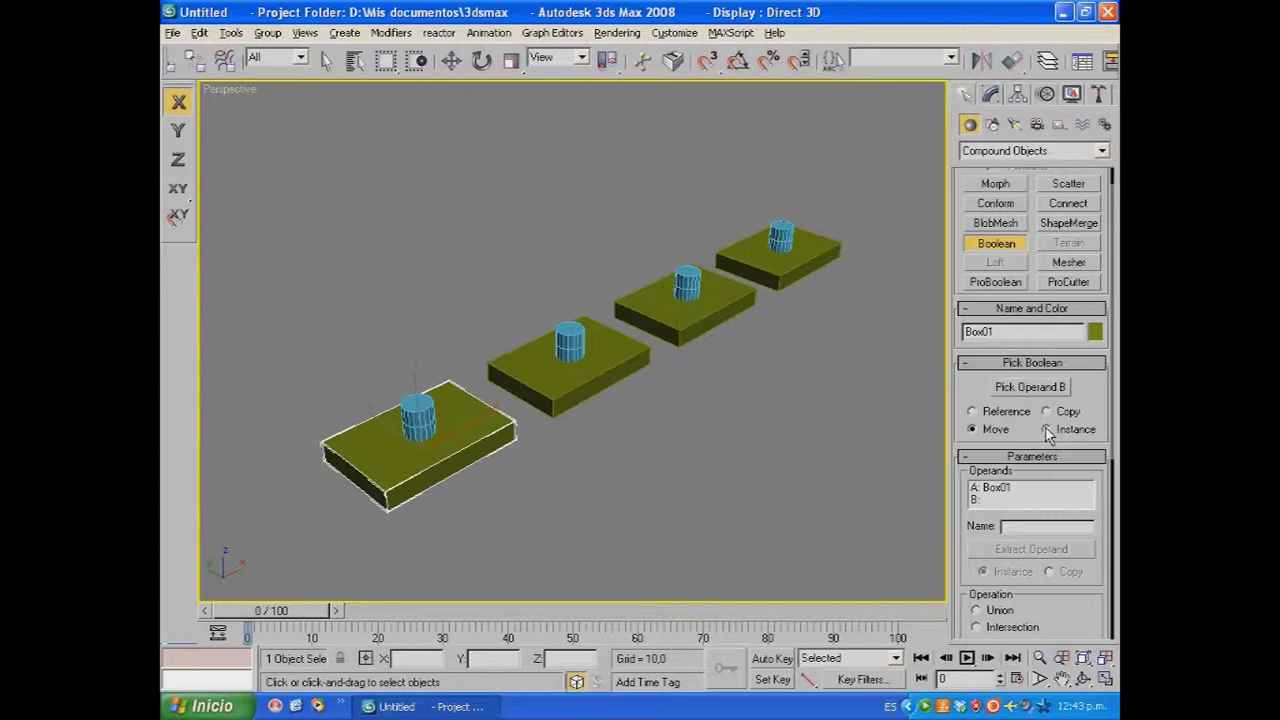
drag(968, 401, 950, 307)
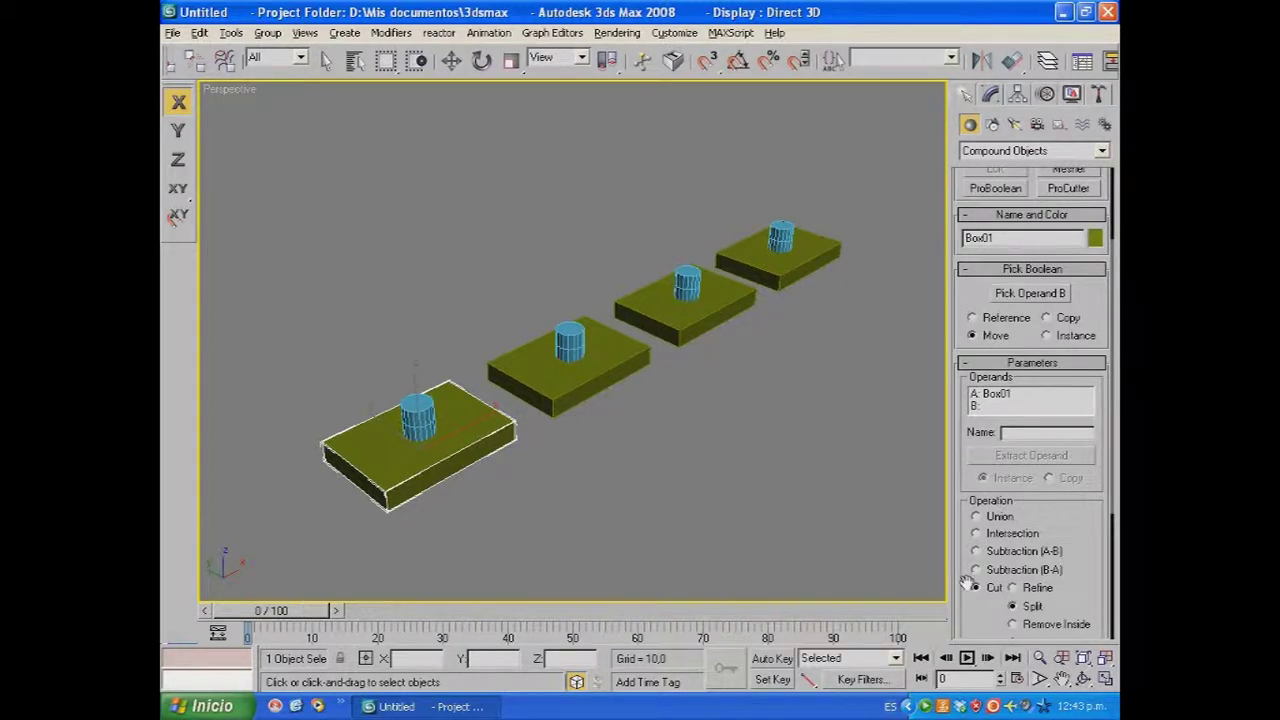
click(975, 517)
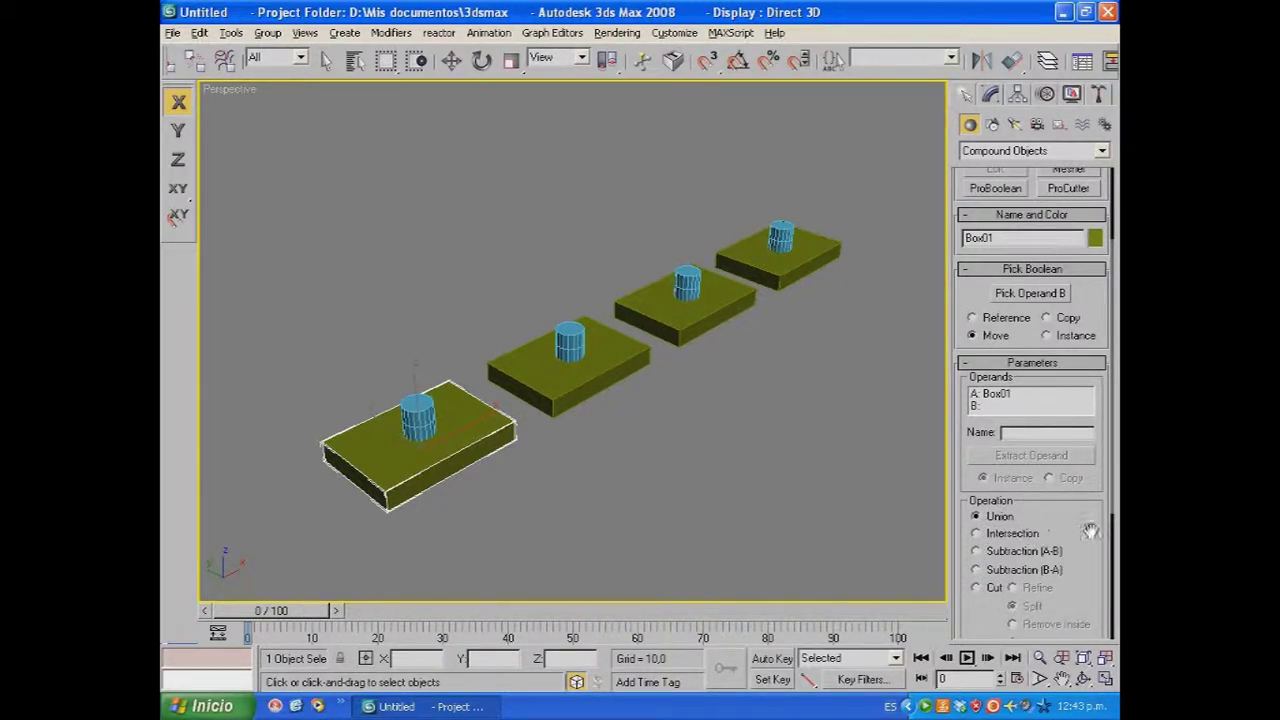
click(975, 553)
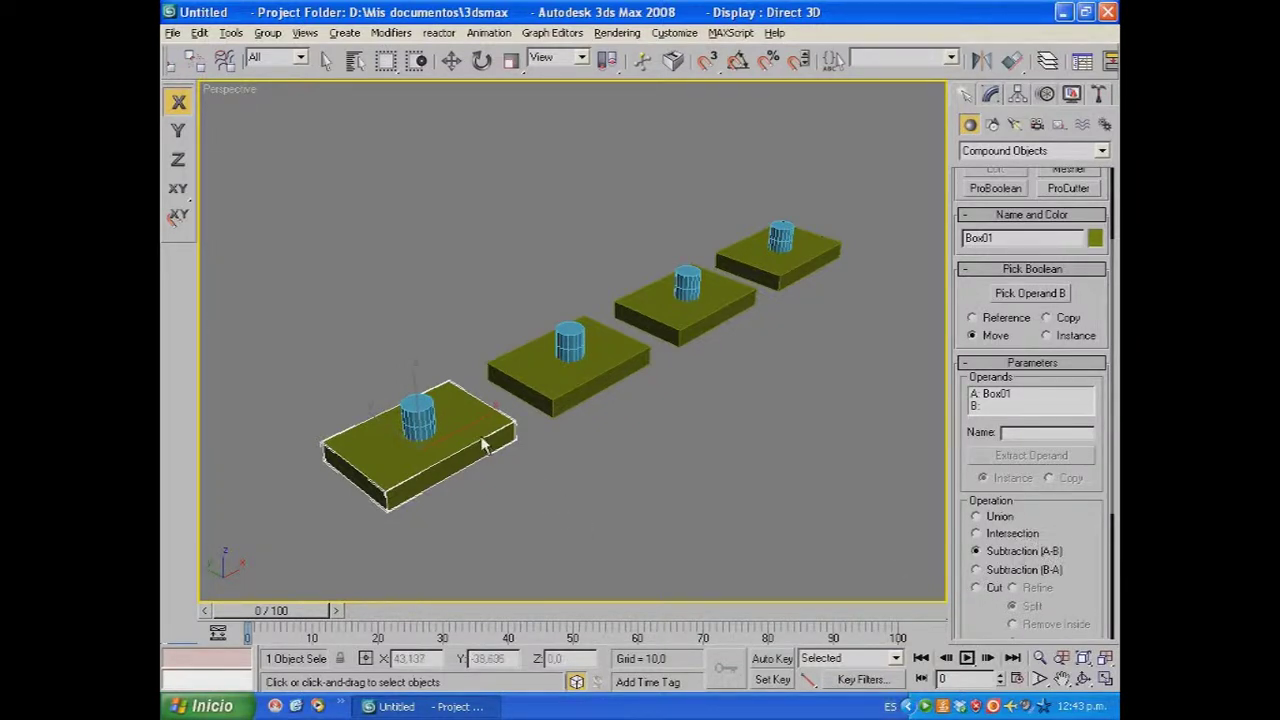
Step: Pick the first box's cylinder as operand B to cut a round hole through the box
scroll(1060, 500, up, 3)
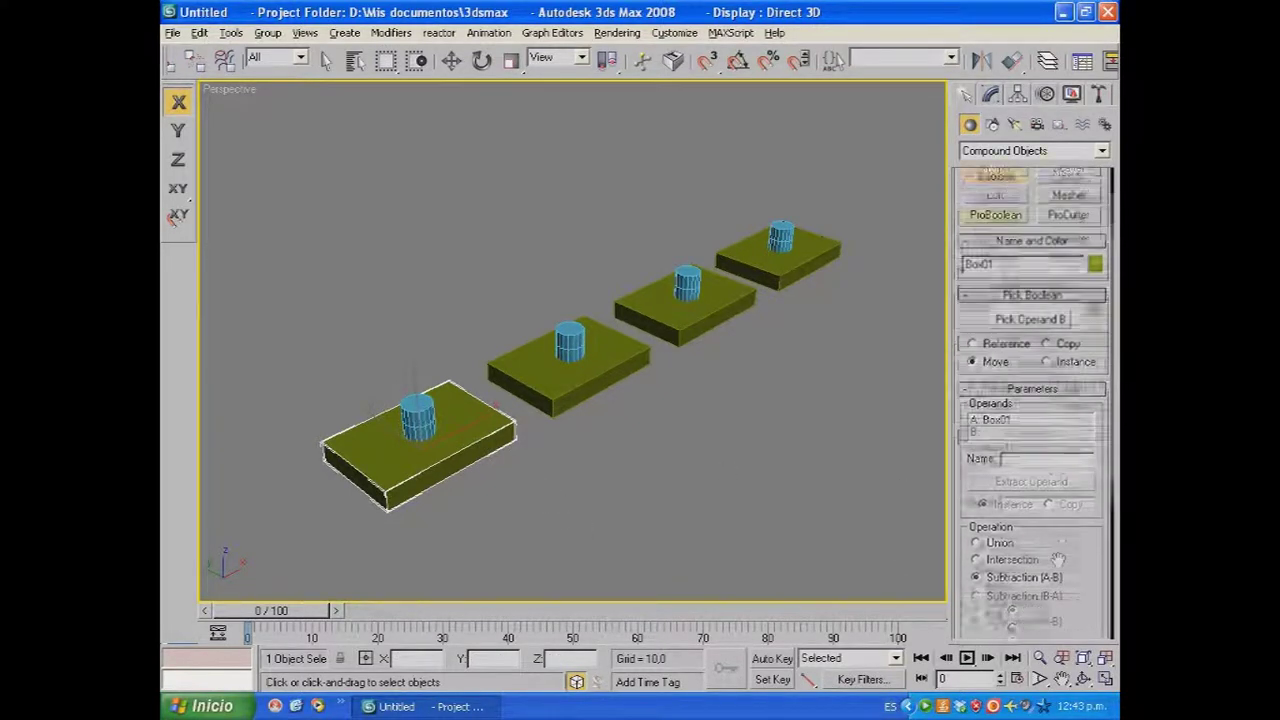
click(1040, 374)
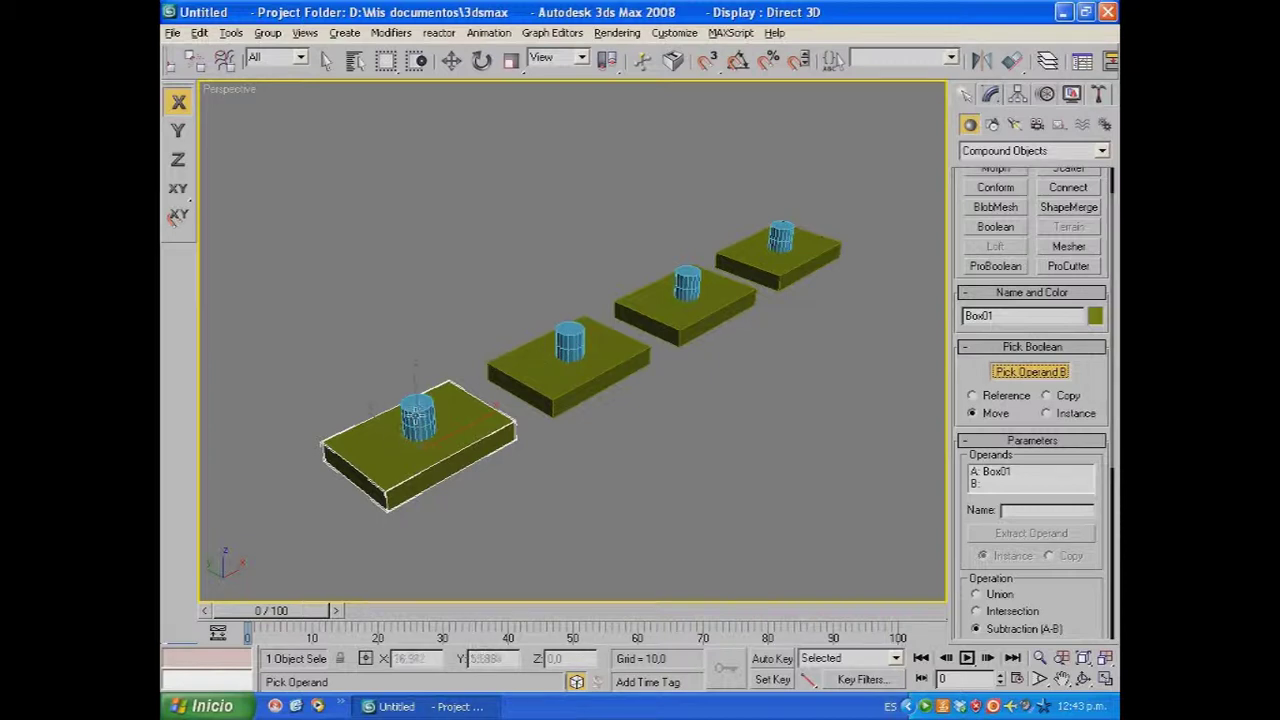
middle_drag(634, 549, 610, 509)
drag(1057, 598, 1063, 524)
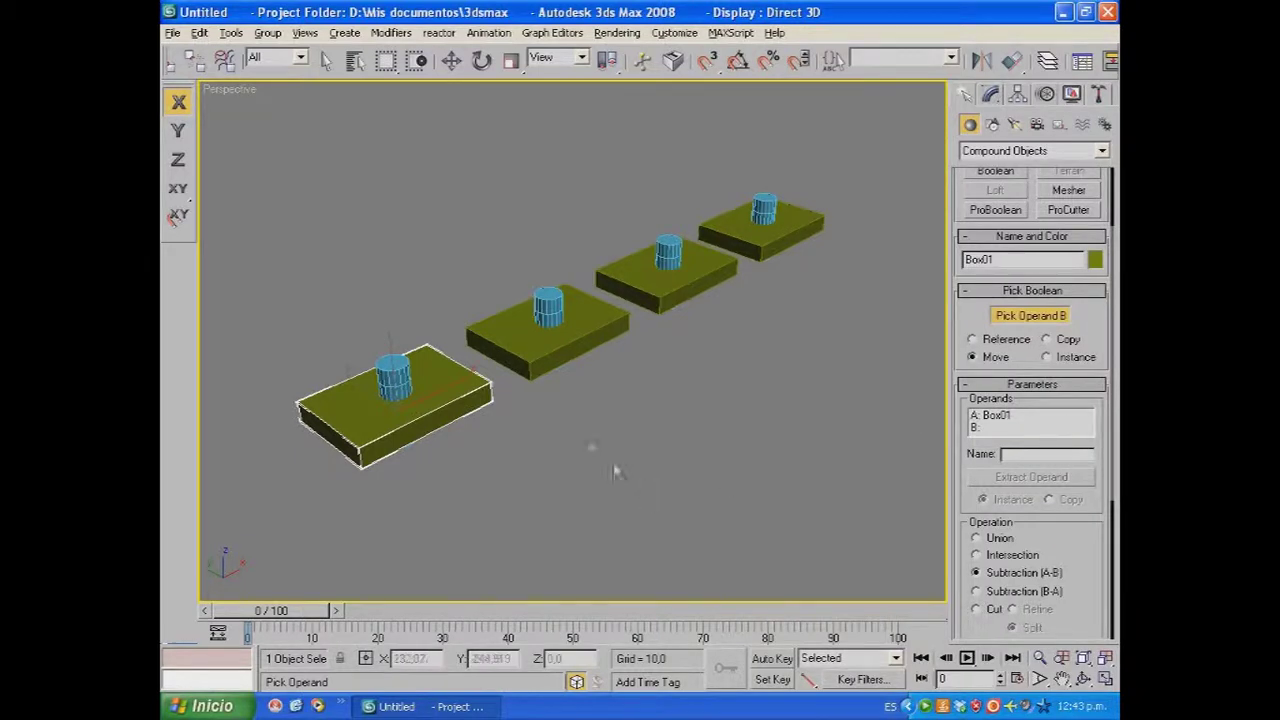
click(383, 374)
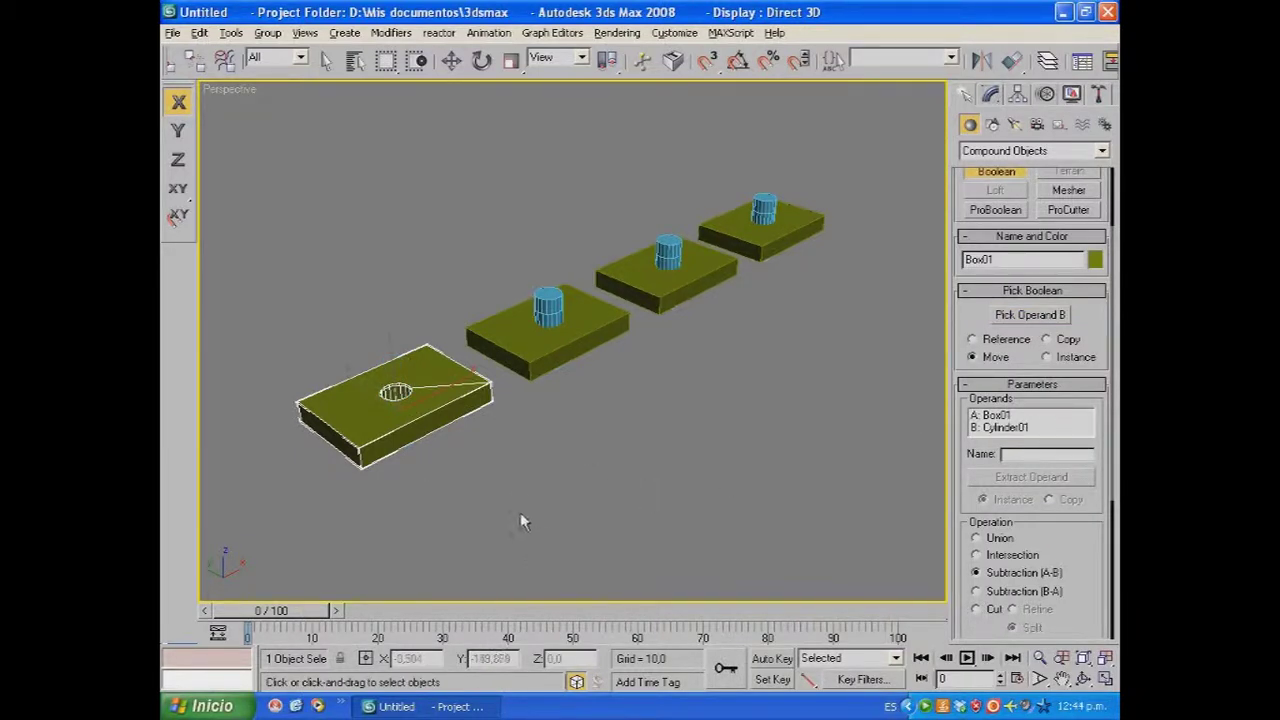
alt+middle_drag(493, 449, 466, 484)
scroll(534, 450, up, 3)
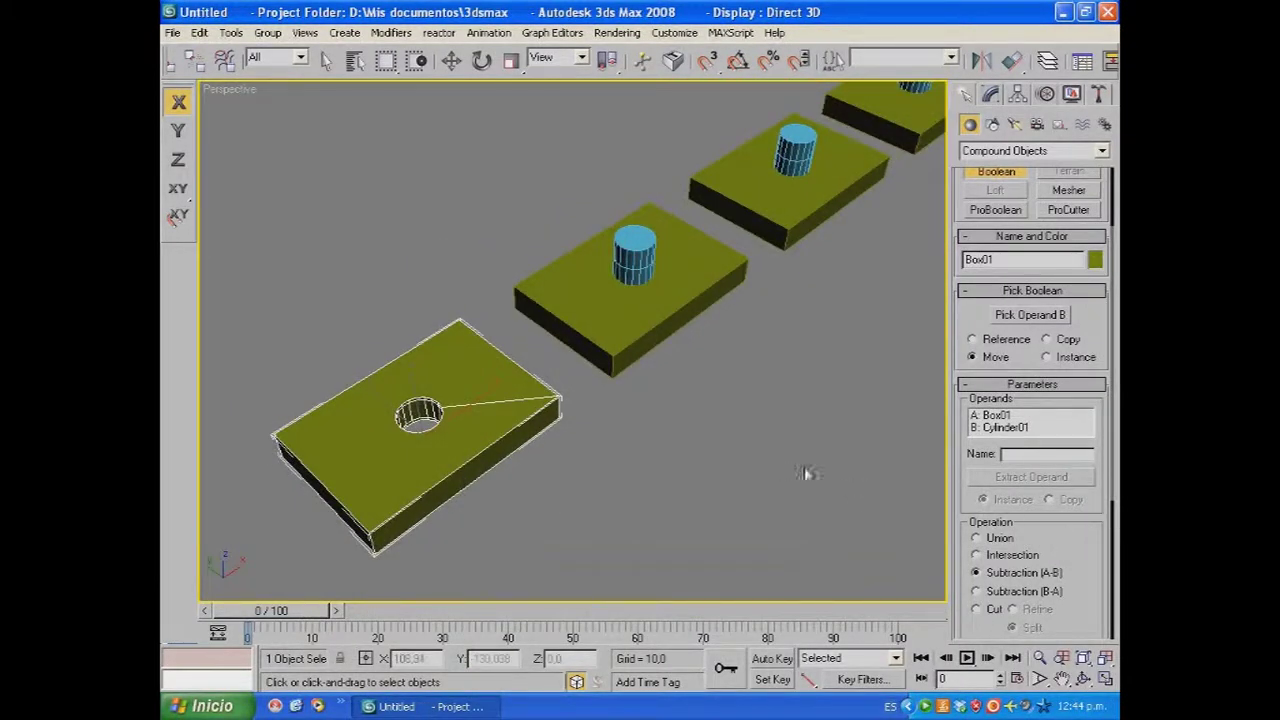
middle_drag(780, 393, 686, 480)
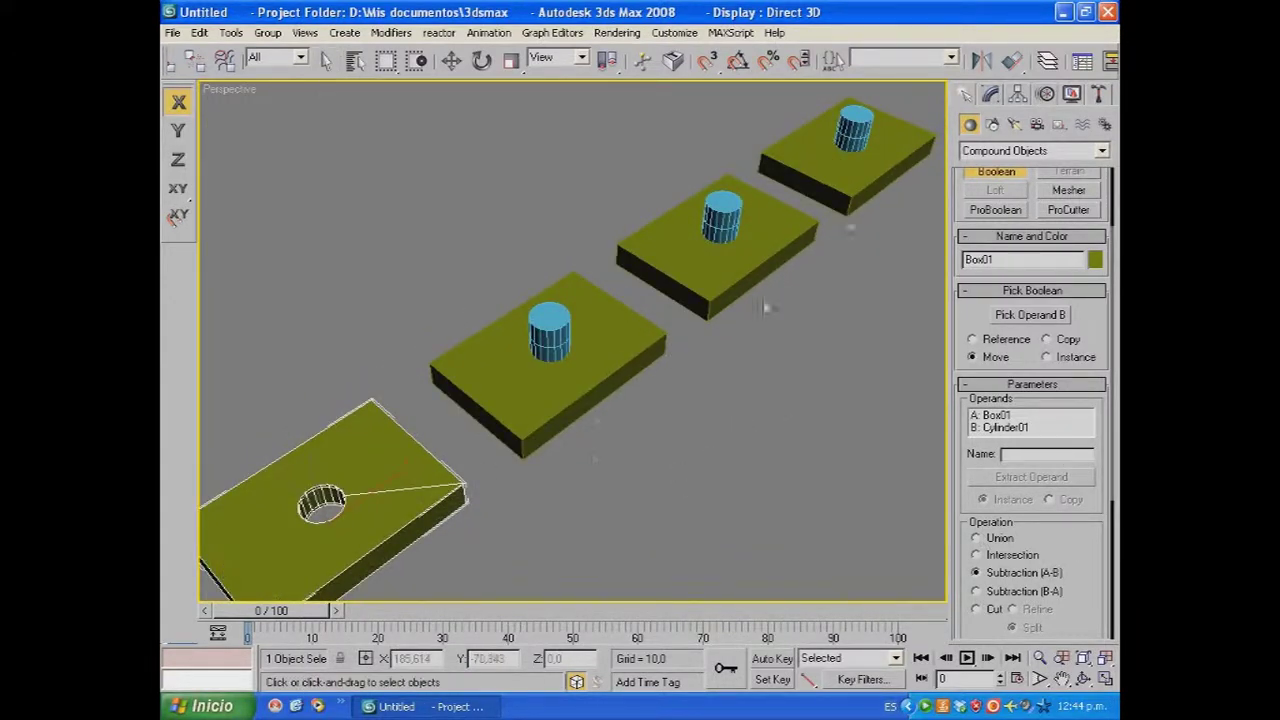
Step: Leave the first box's Boolean and subtract the second box from its cylinder with a Boolean Subtraction (B-A)
scroll(1090, 345, up, 3)
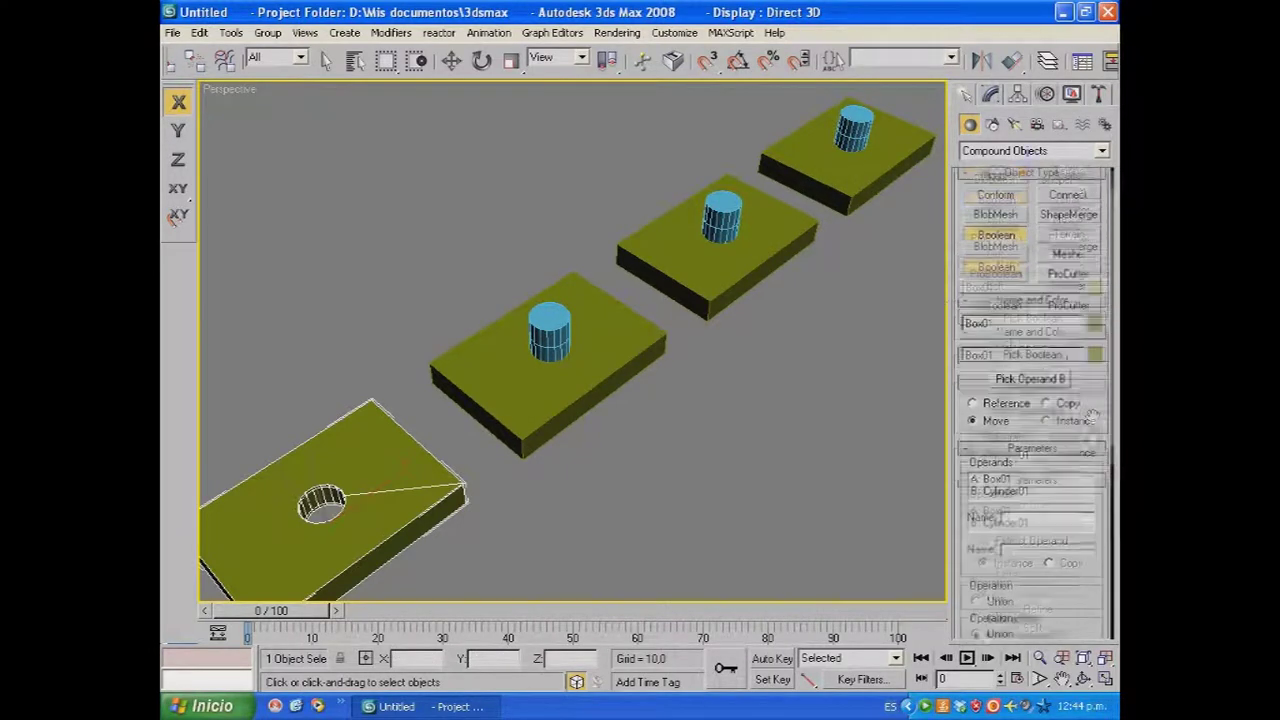
click(993, 268)
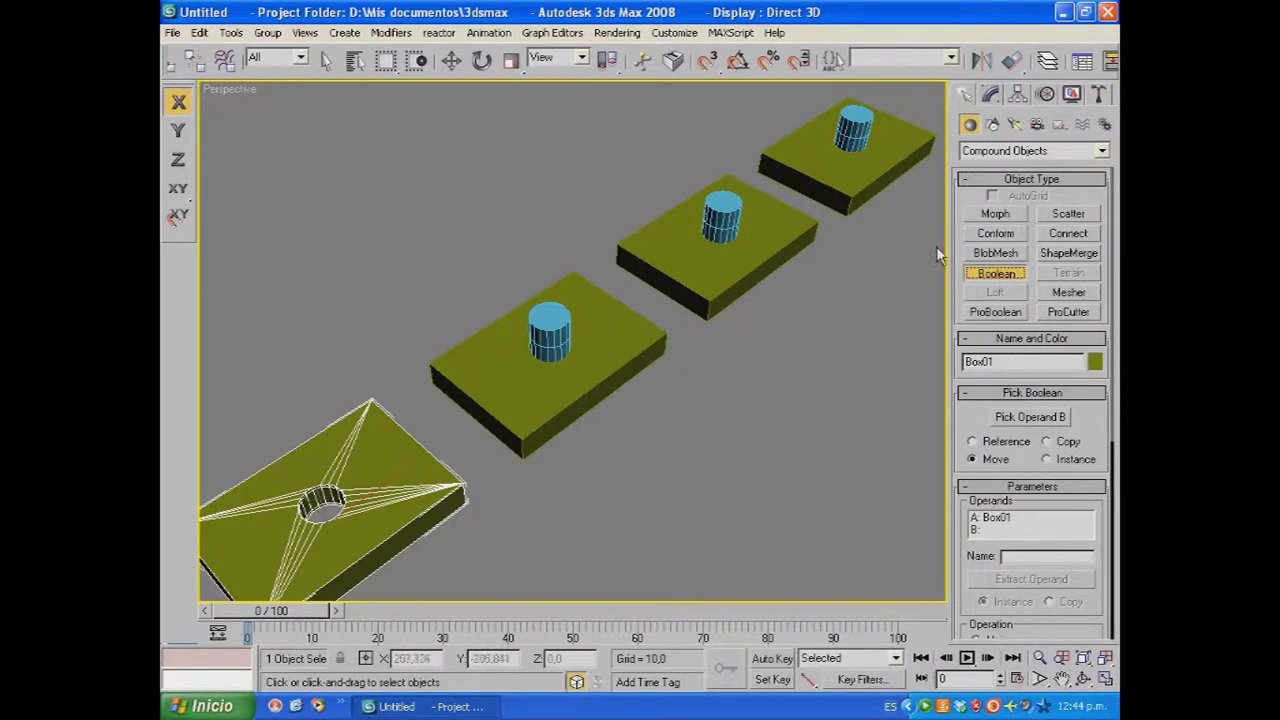
click(320, 63)
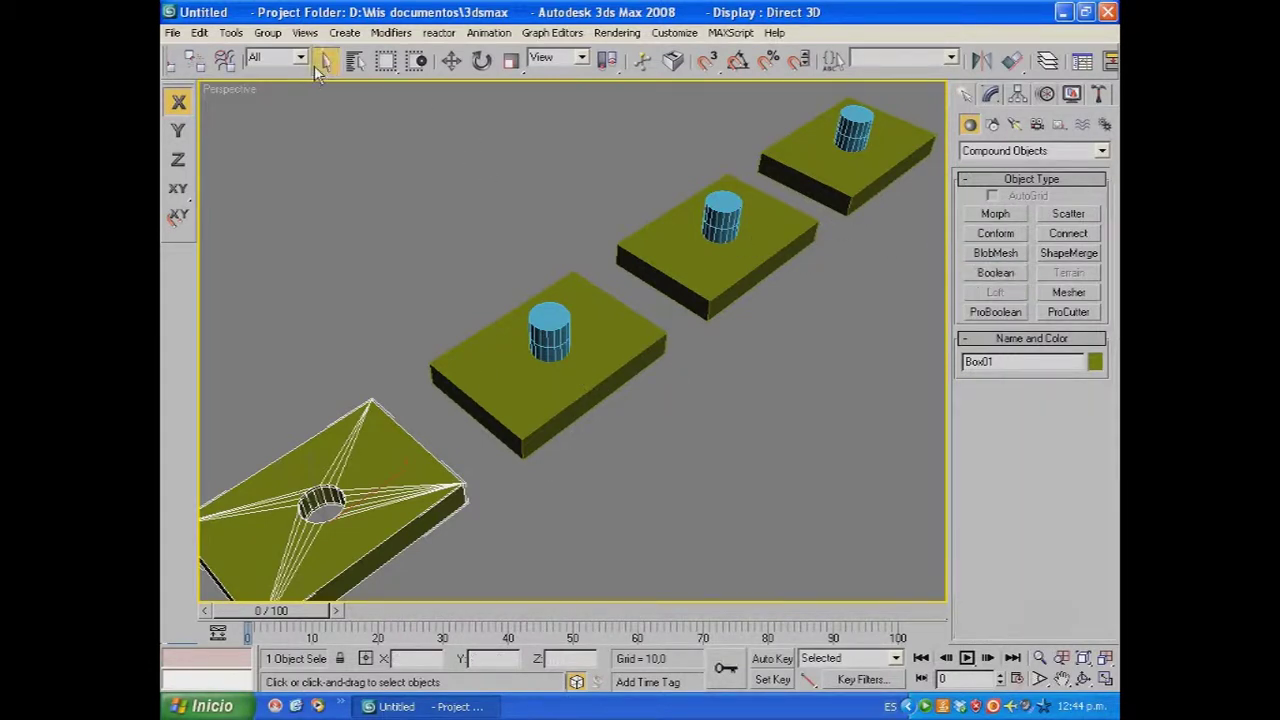
click(490, 343)
click(982, 274)
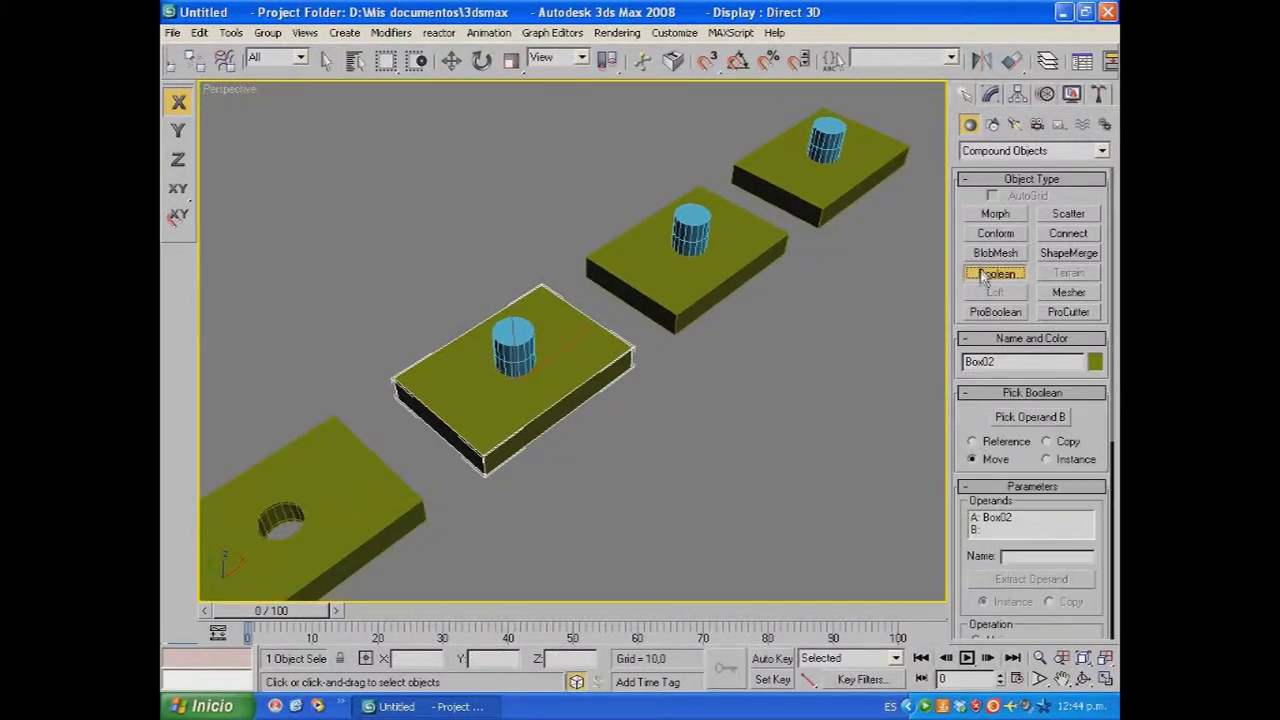
scroll(996, 617, down, 3)
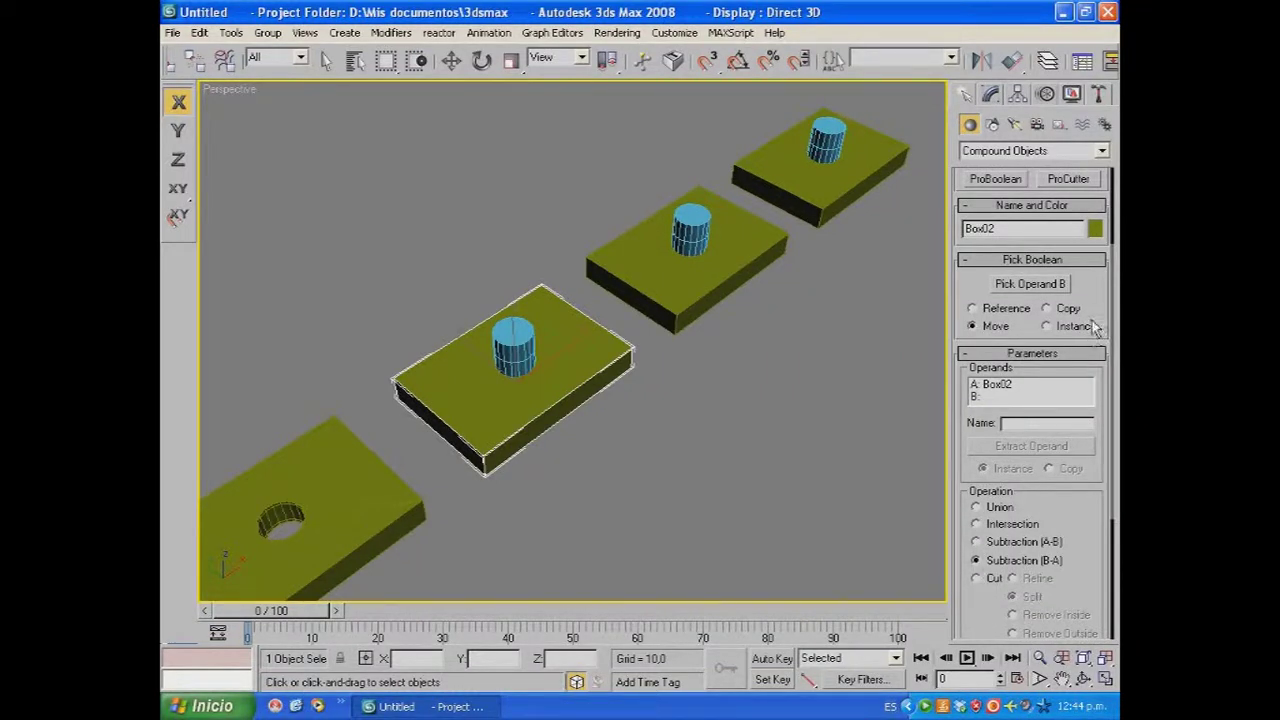
click(1030, 284)
click(514, 353)
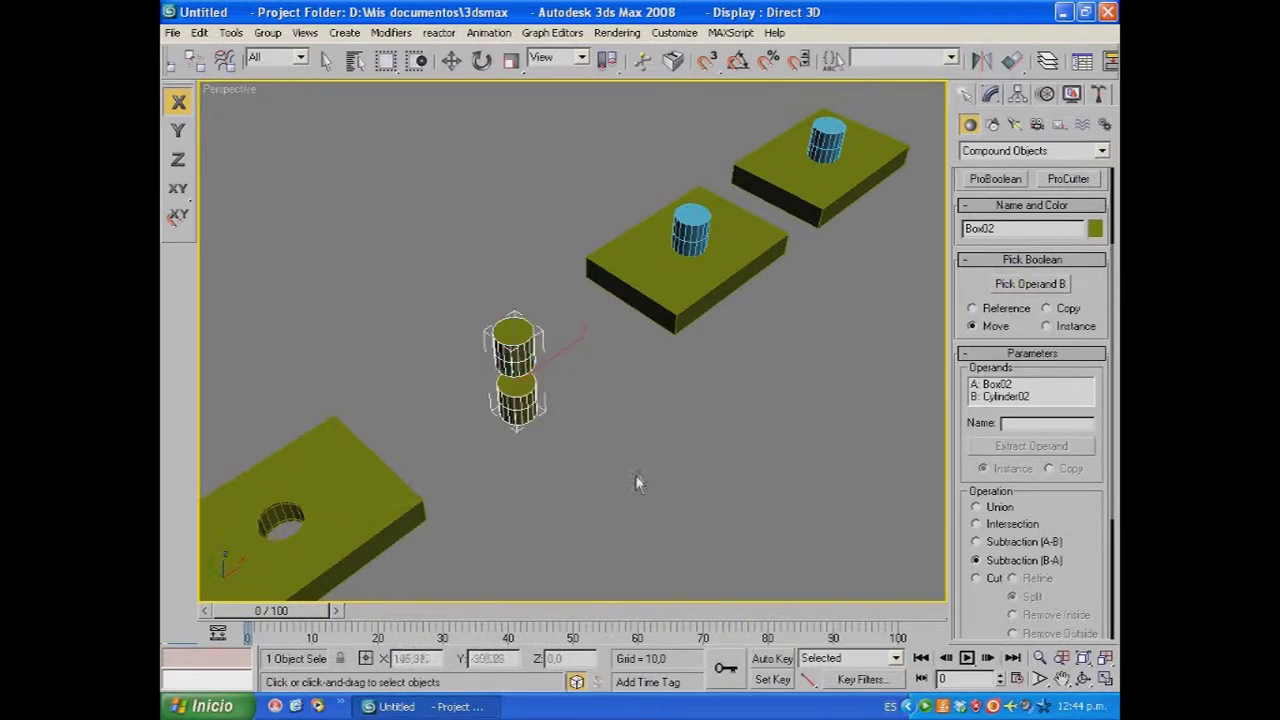
alt+middle_drag(629, 482, 585, 429)
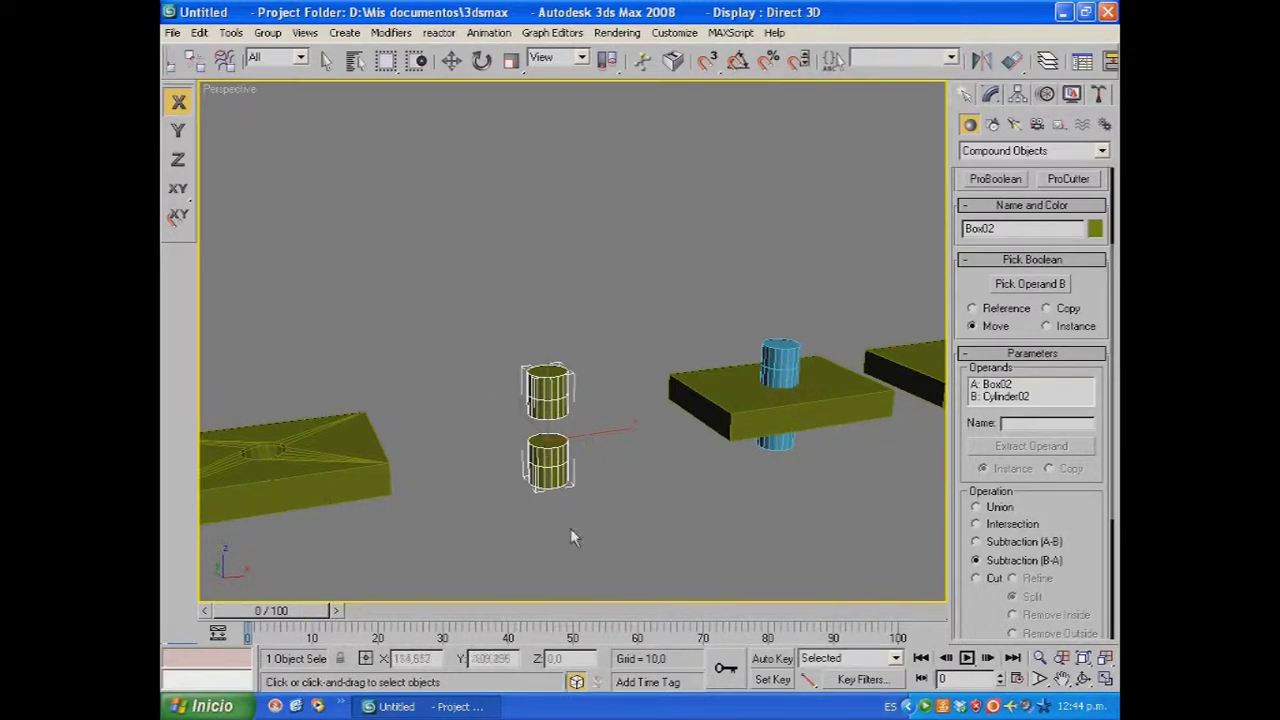
Step: Start a Boolean compound object on the third box and set its operation to Intersection
alt+middle_drag(586, 491, 595, 546)
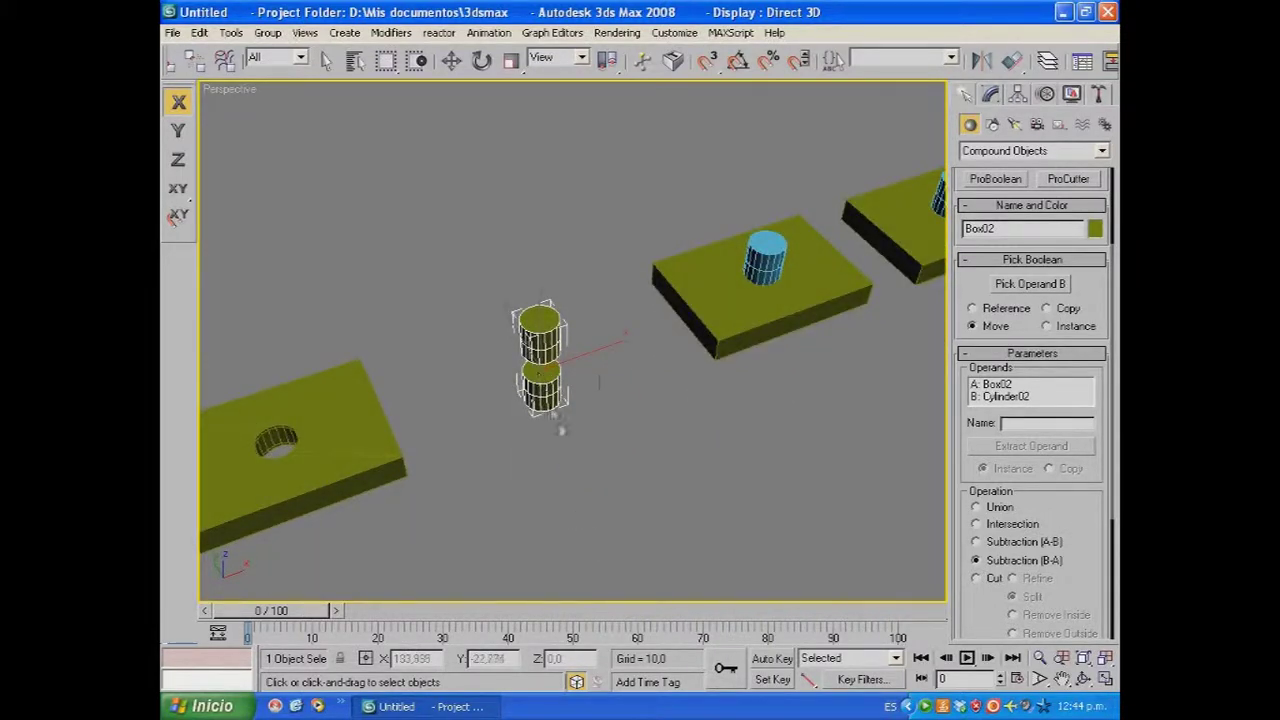
alt+middle_drag(619, 453, 470, 485)
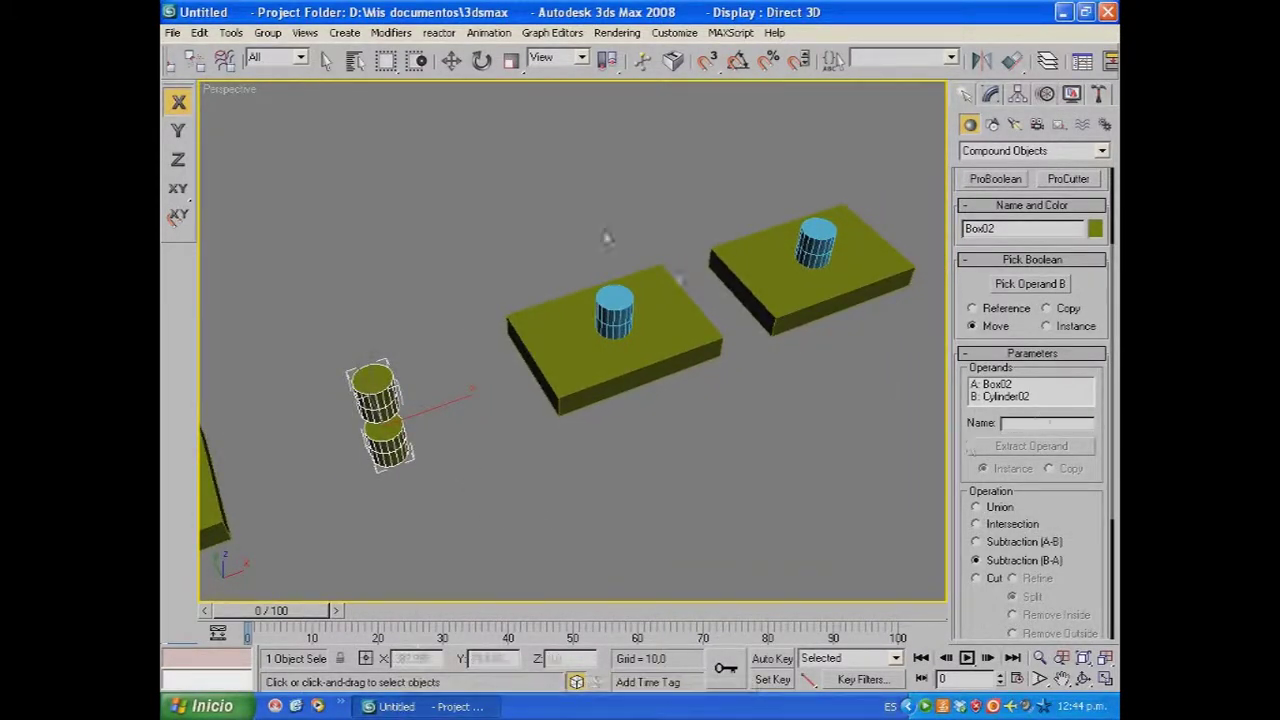
click(326, 60)
click(546, 316)
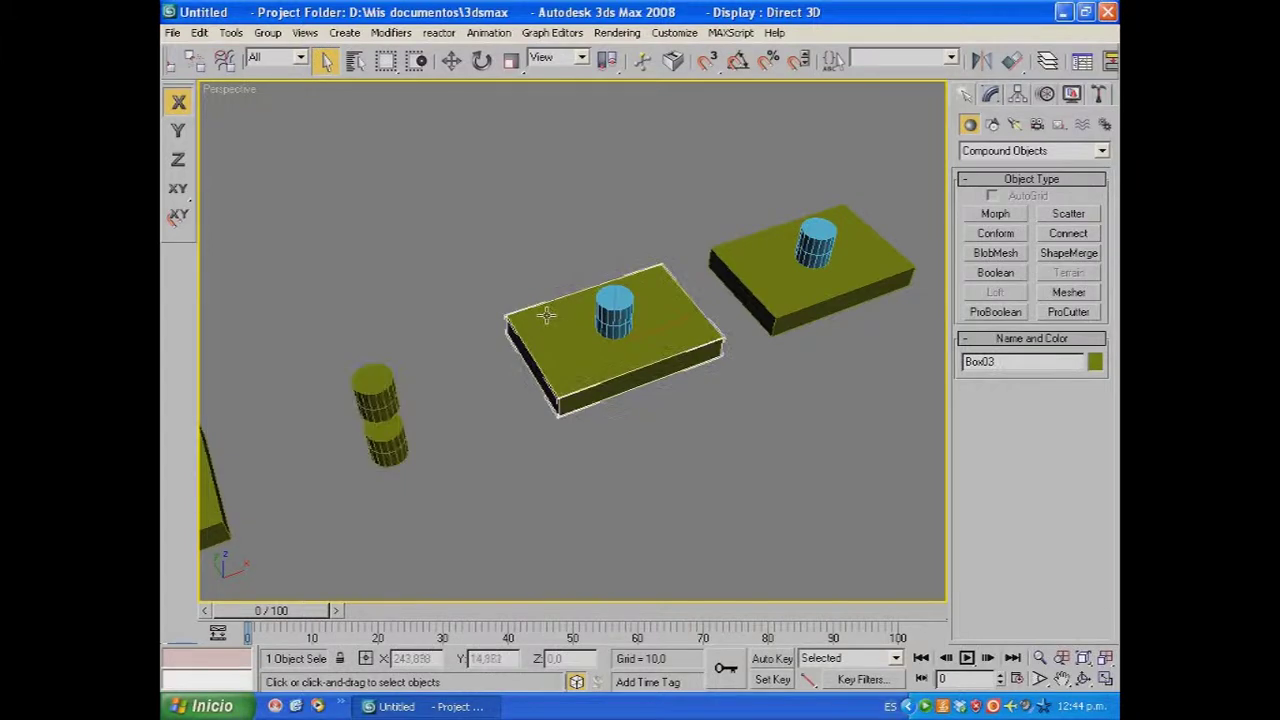
click(995, 272)
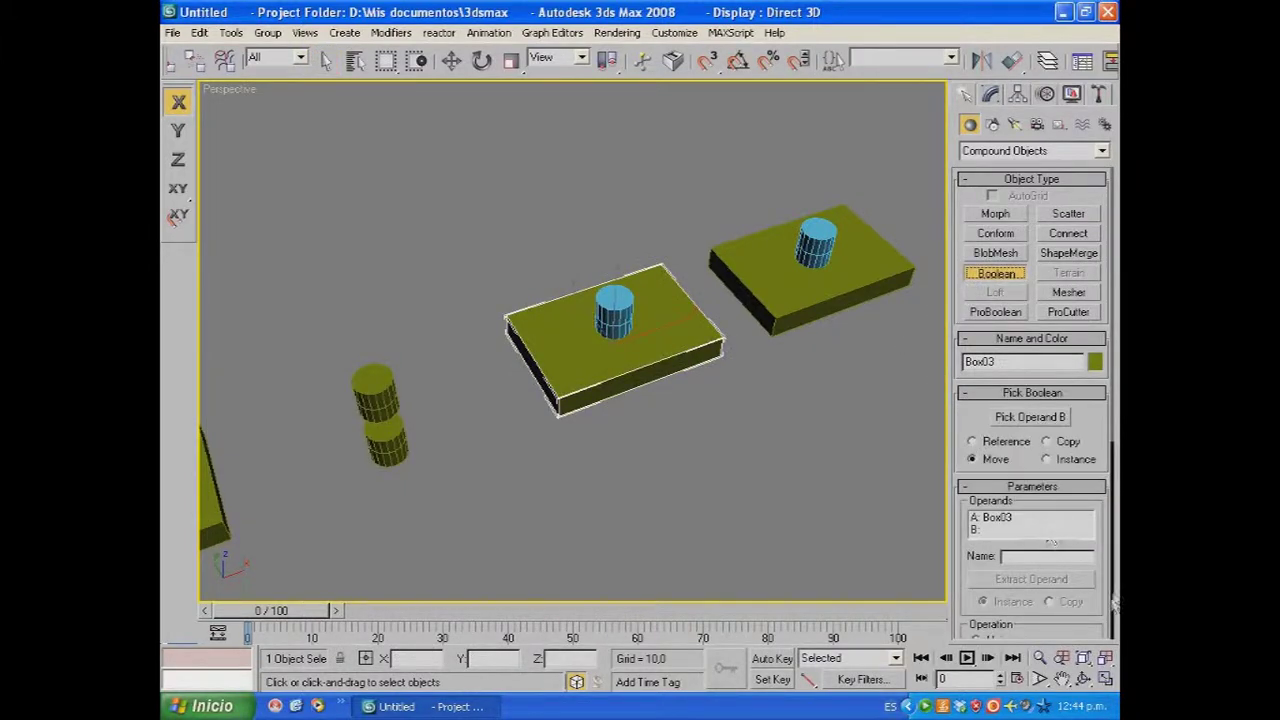
drag(1099, 598, 1099, 398)
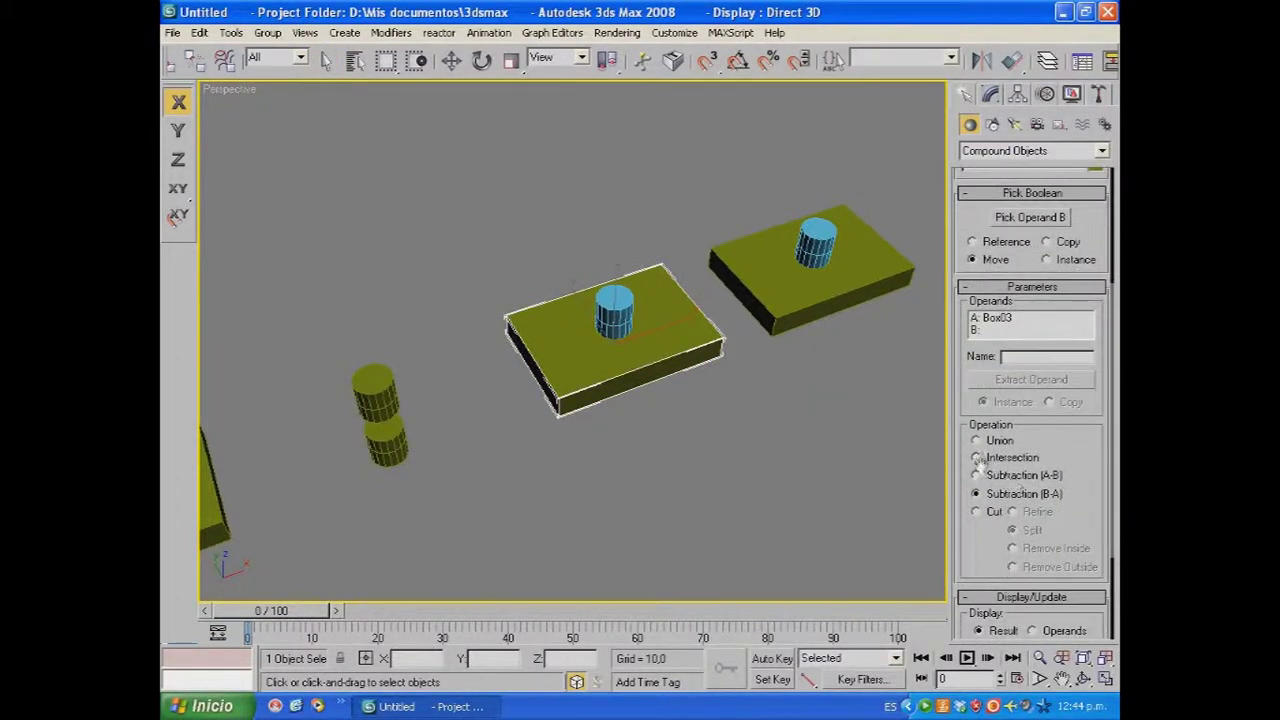
scroll(1088, 442, up, 2)
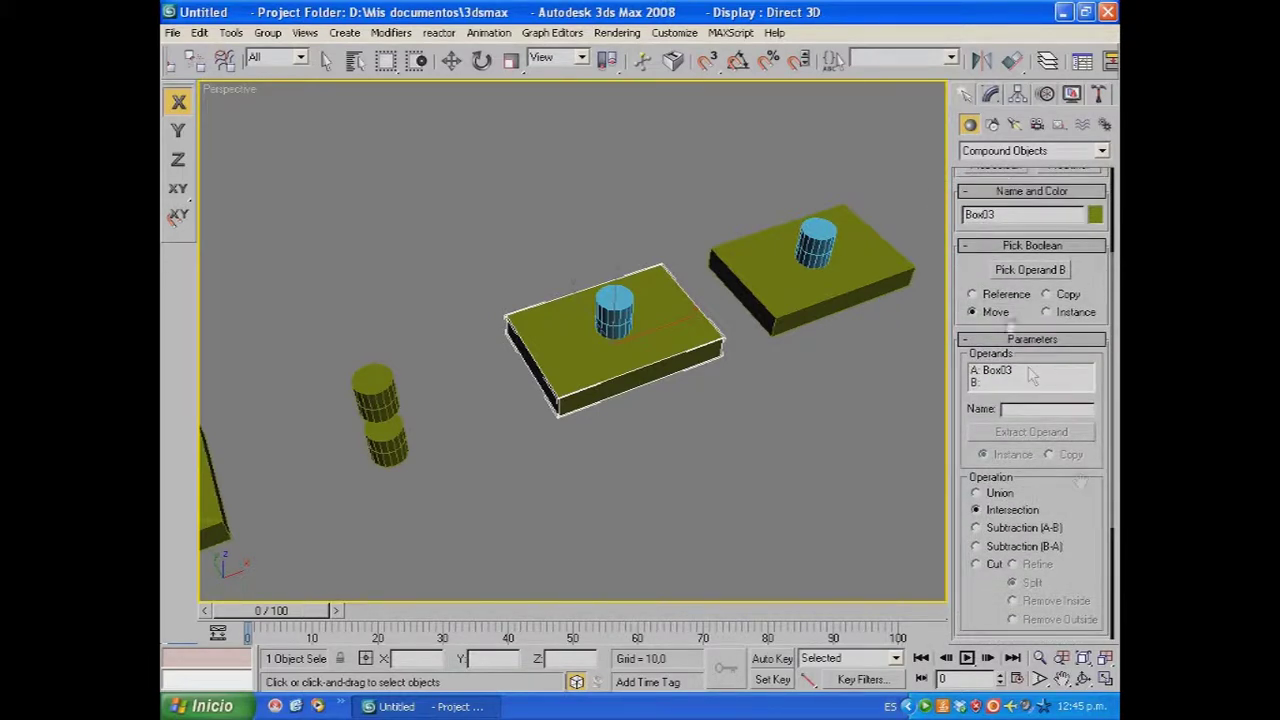
Step: Pick the third box's cylinder as operand B to keep only their shared volume, and leave the Boolean
click(1000, 271)
click(614, 310)
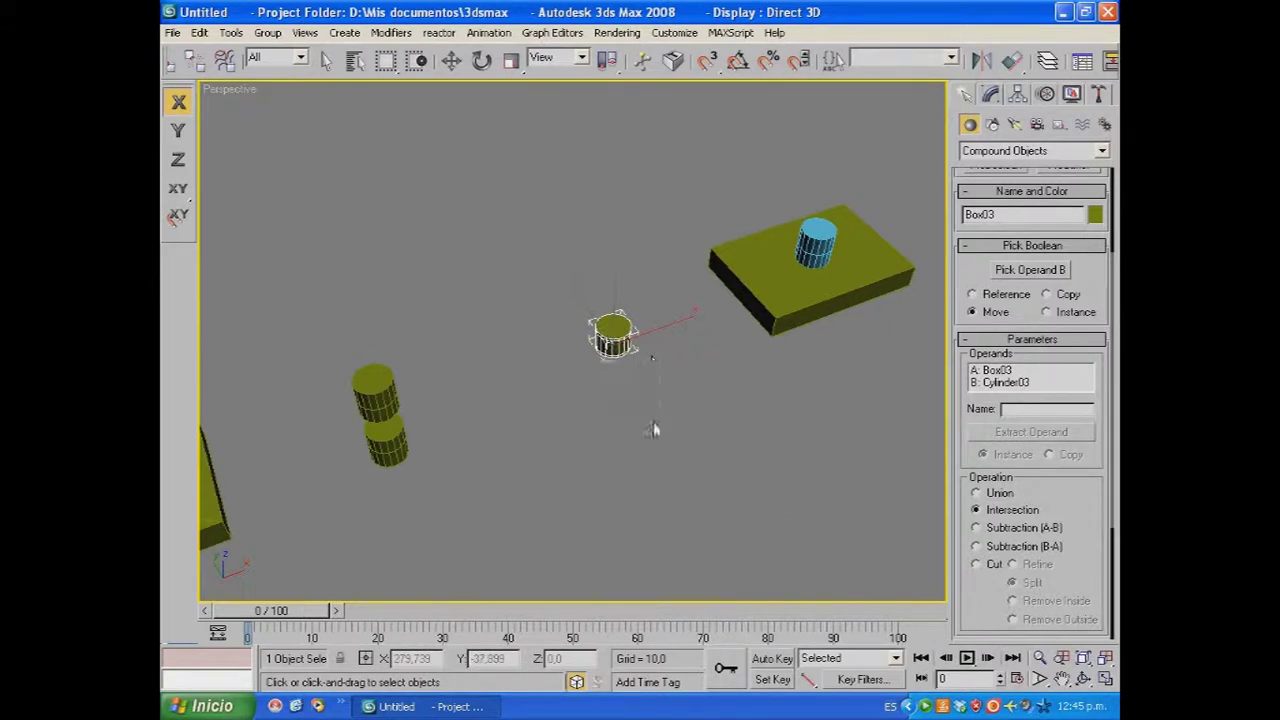
middle_drag(652, 430, 680, 423)
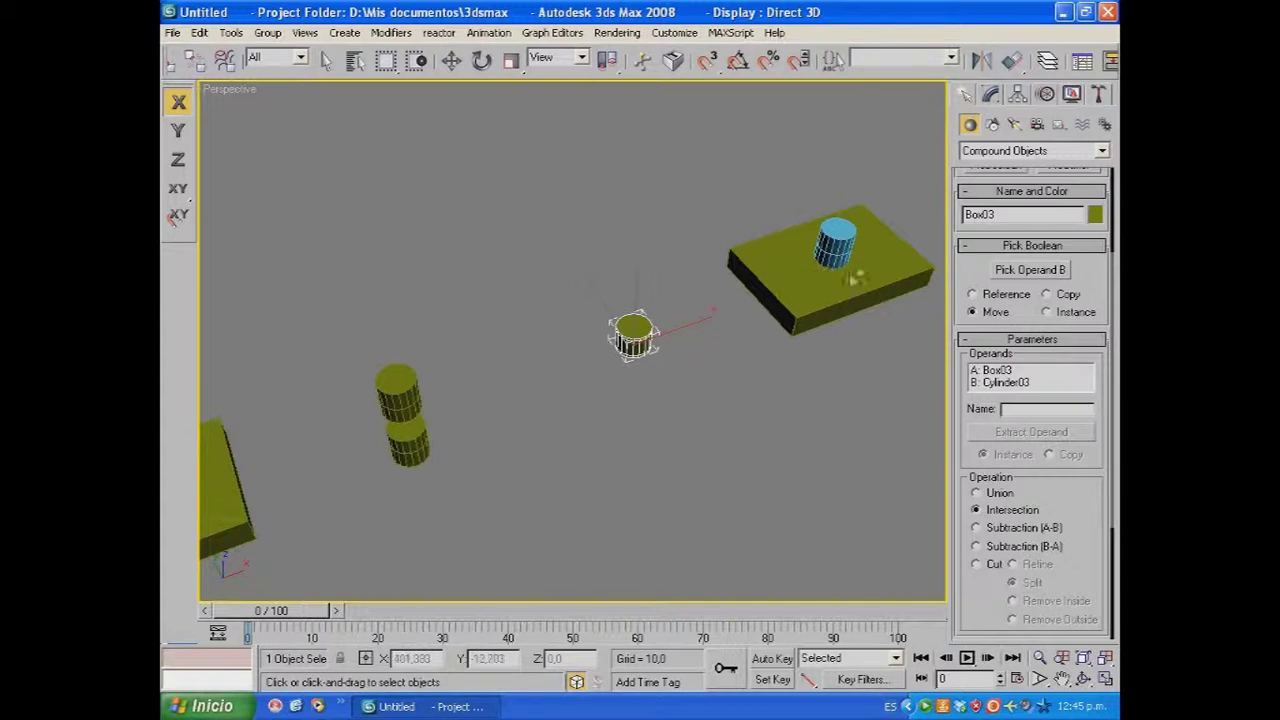
alt+middle_drag(808, 400, 740, 410)
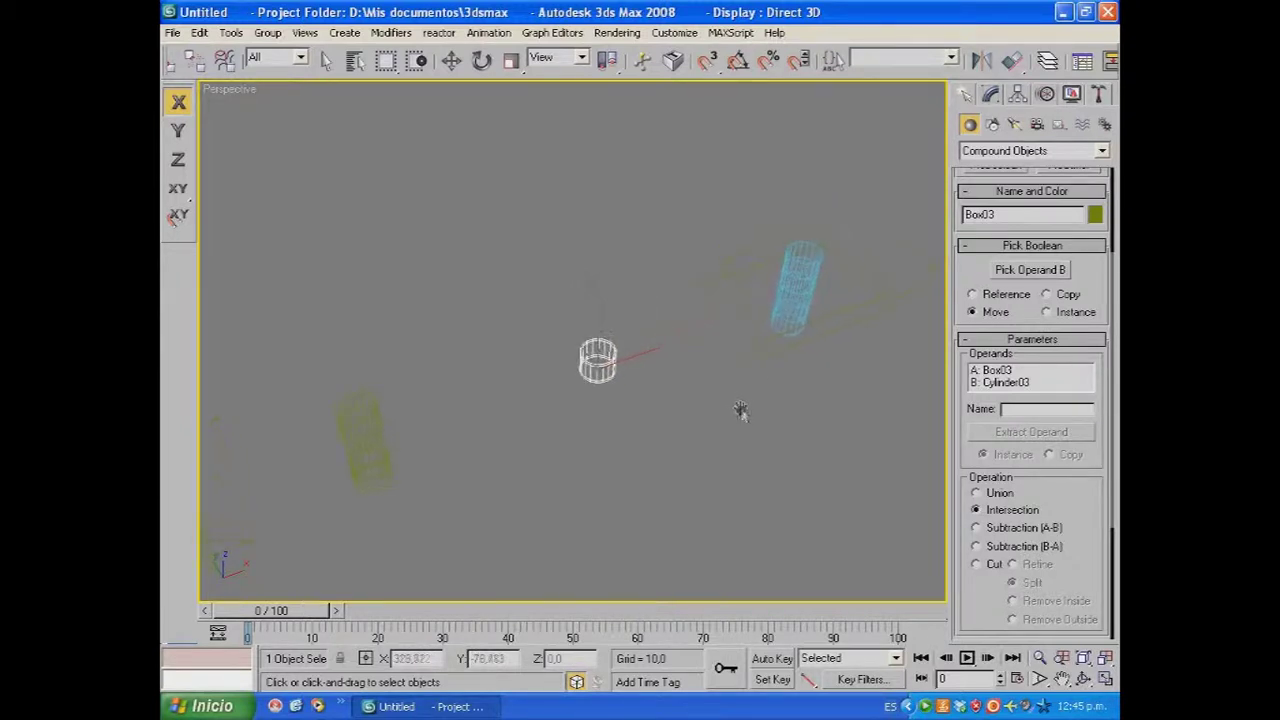
alt+middle_drag(738, 330, 712, 405)
click(326, 60)
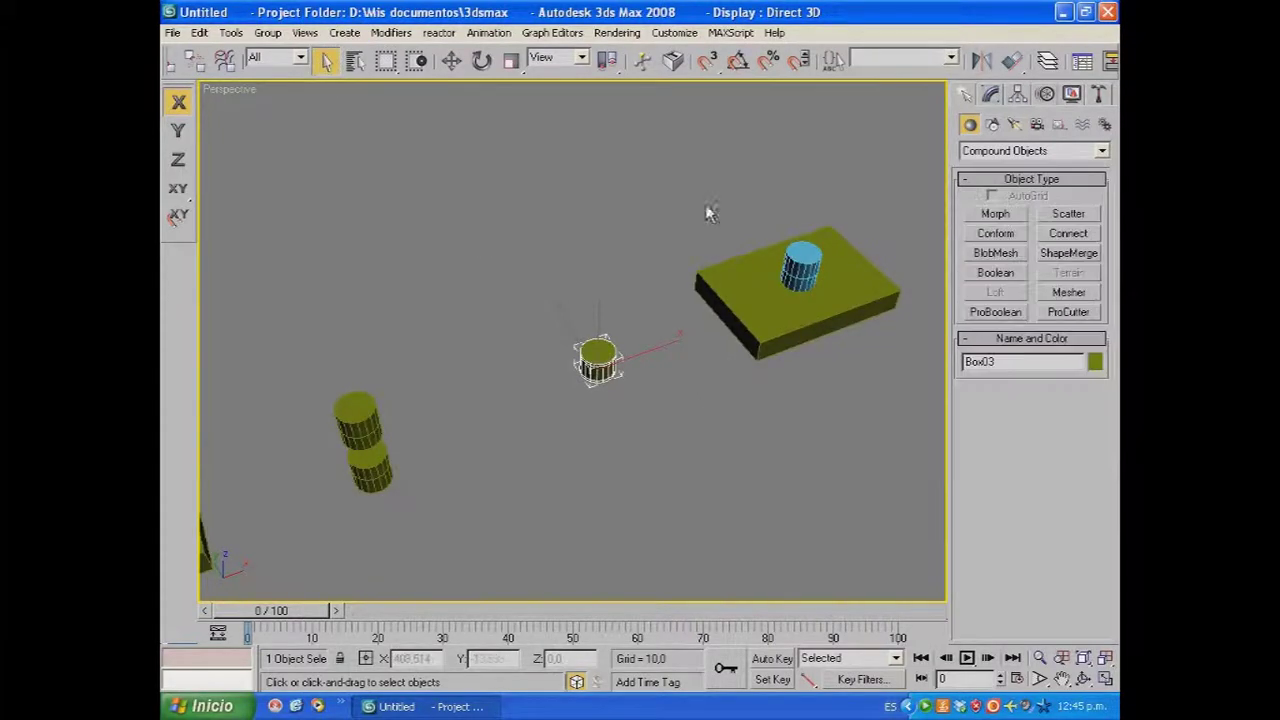
Step: Set the fourth box's object color to black and switch the Perspective view to wireframe display
click(724, 292)
click(1095, 362)
click(783, 398)
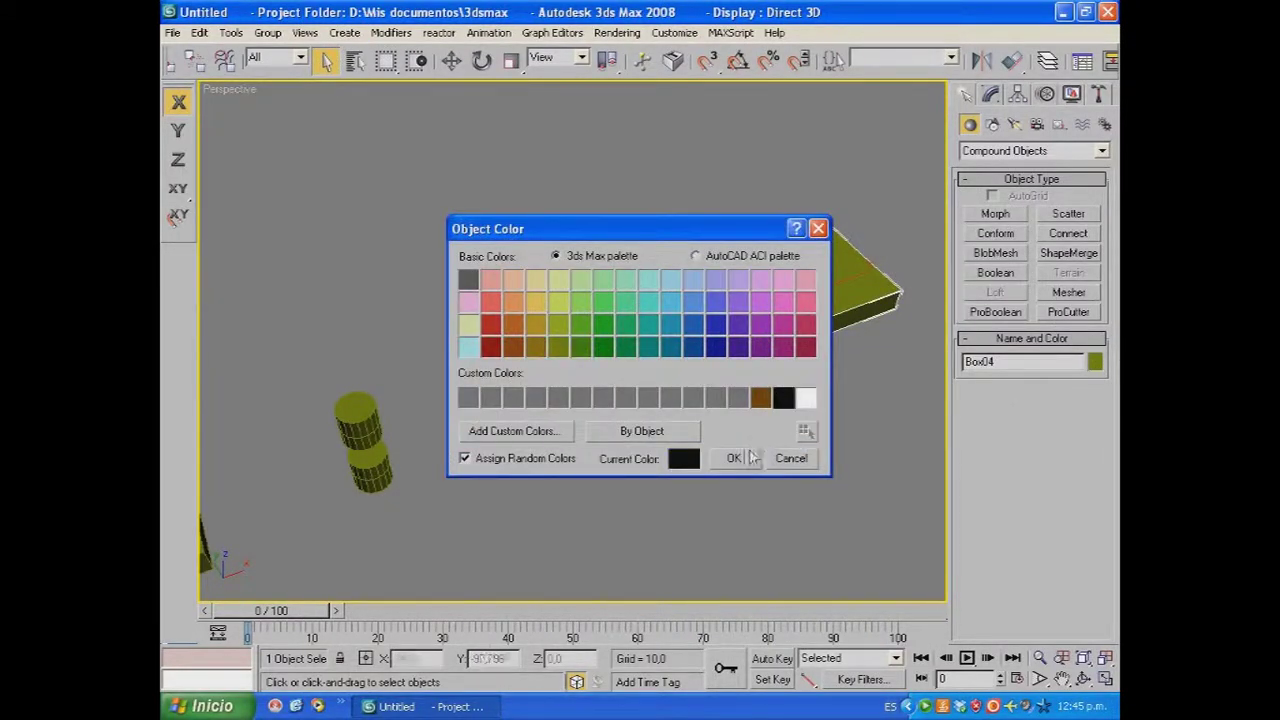
click(750, 458)
click(763, 488)
key(F3)
alt+middle_drag(765, 448, 534, 406)
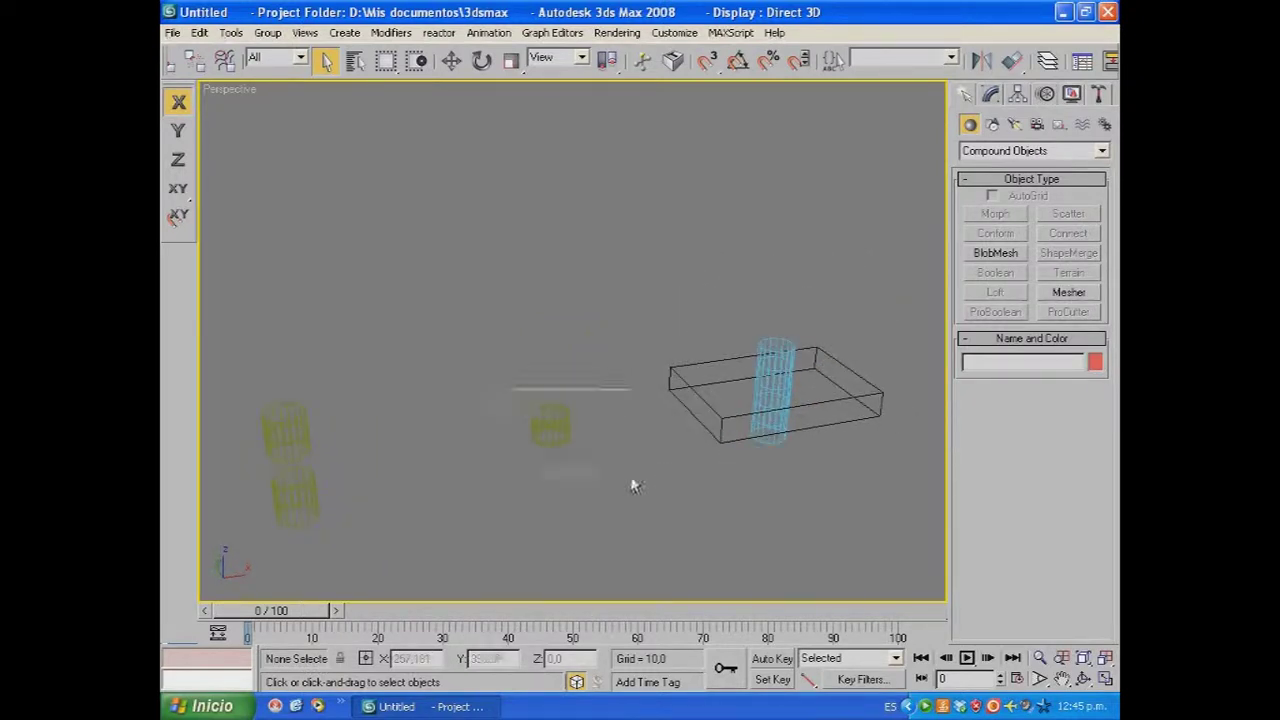
Step: Set the intersected third object's color to black and return the Perspective view to shaded display
click(550, 425)
click(1095, 362)
click(783, 398)
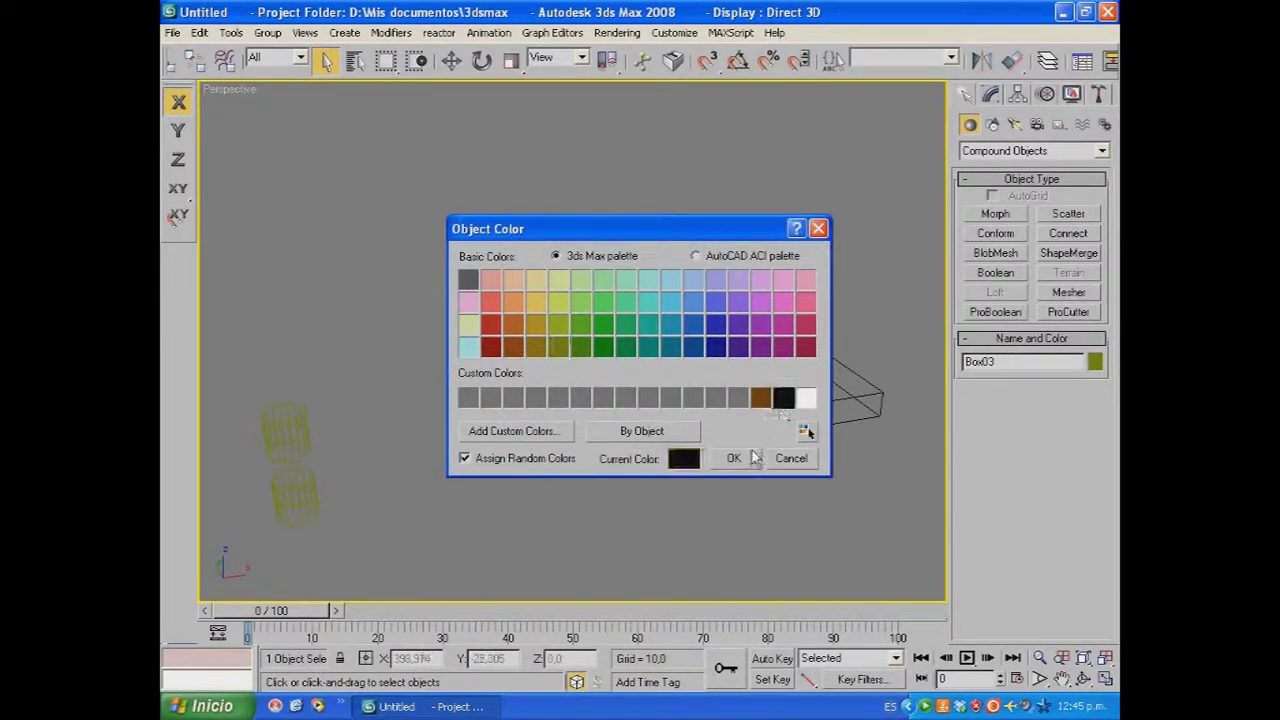
click(753, 458)
alt+middle_drag(714, 523, 440, 423)
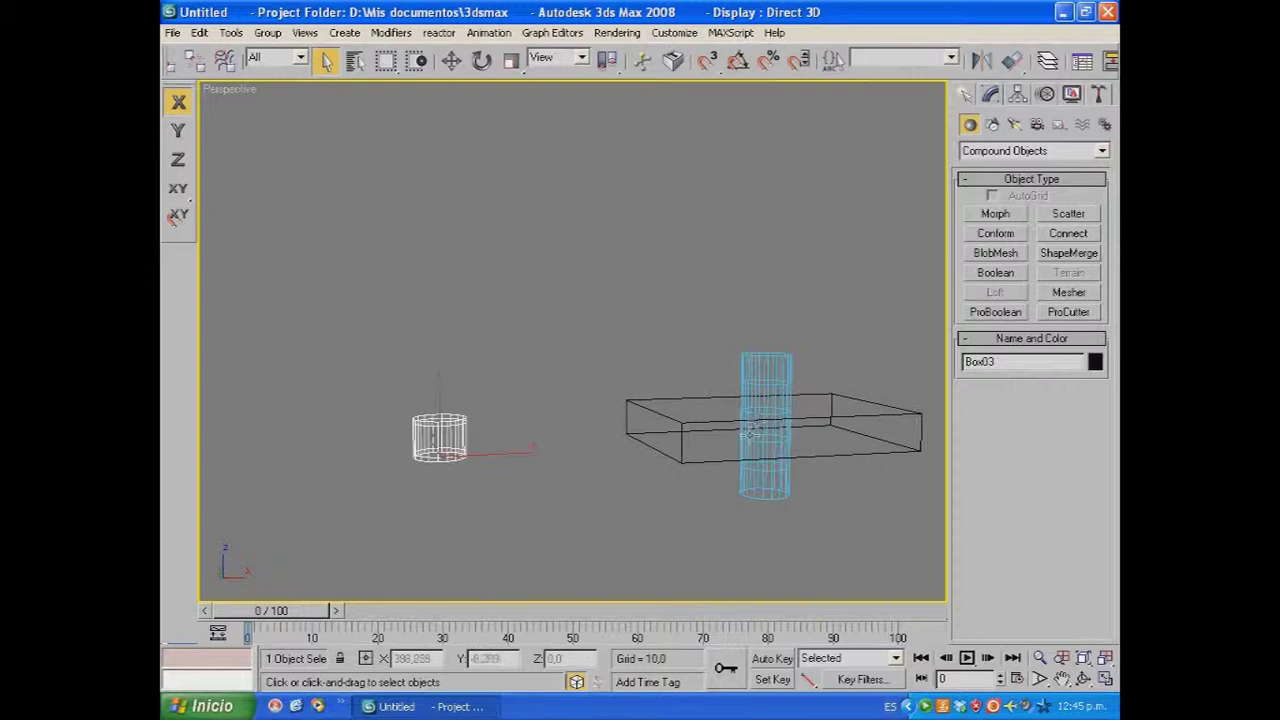
alt+middle_drag(645, 466, 654, 549)
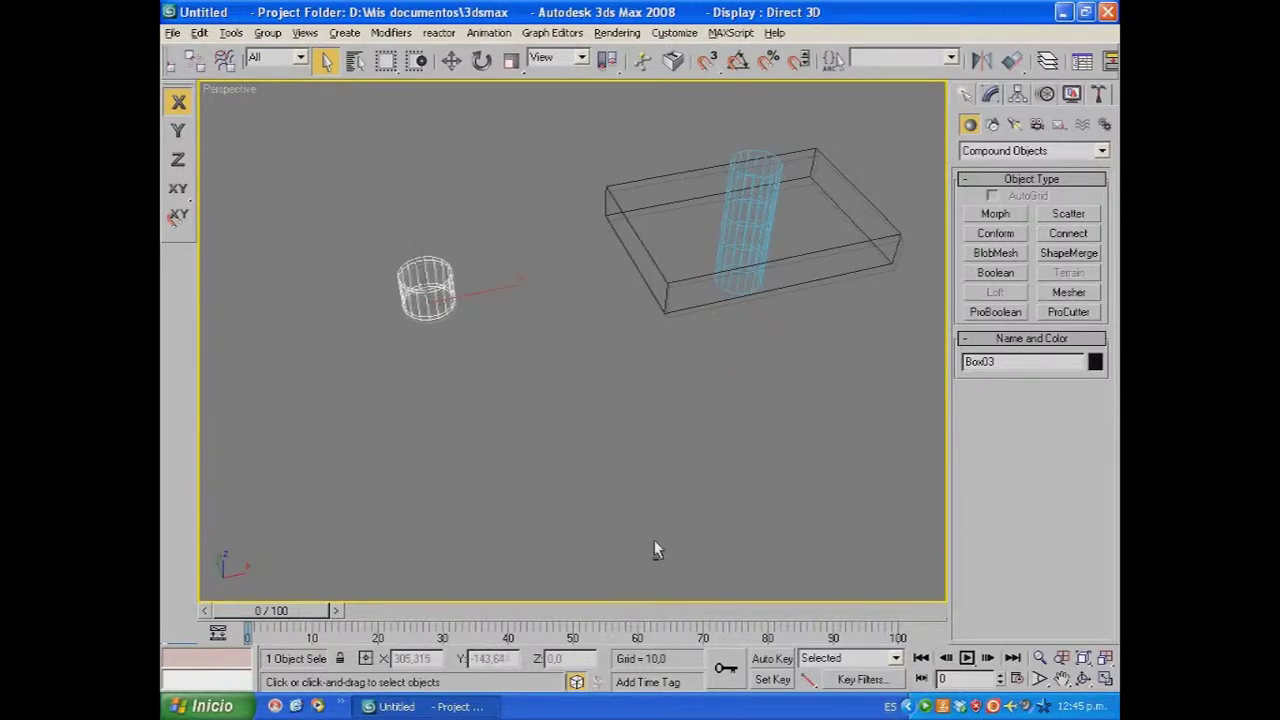
key(F3)
alt+middle_drag(603, 443, 638, 483)
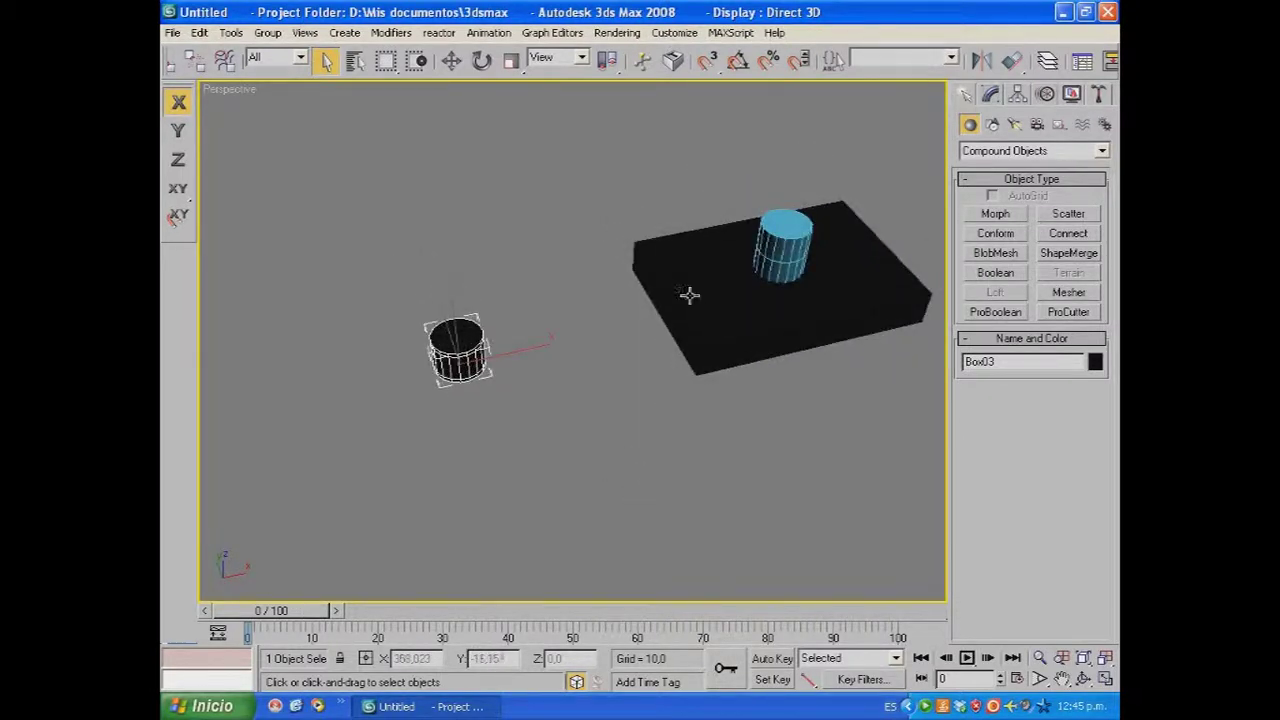
Step: Start a Boolean compound object on the fourth box and set its operation to Union
middle_drag(888, 394, 846, 381)
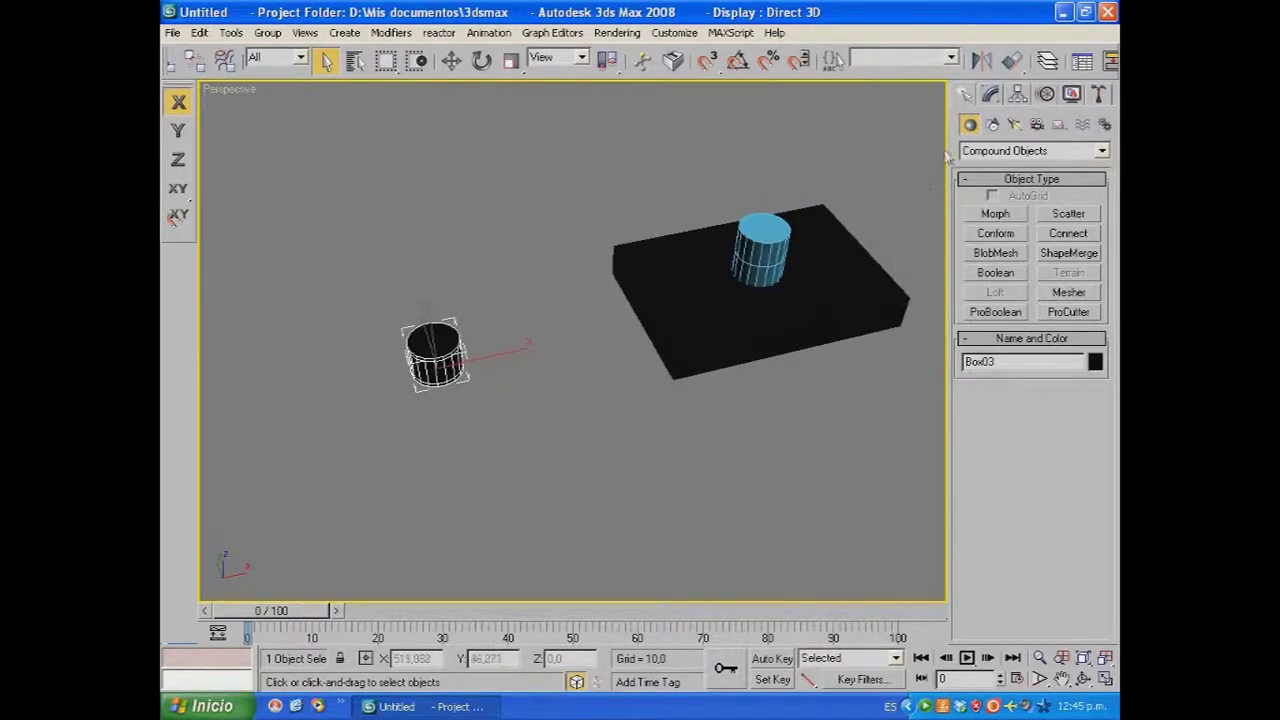
click(861, 293)
click(1010, 276)
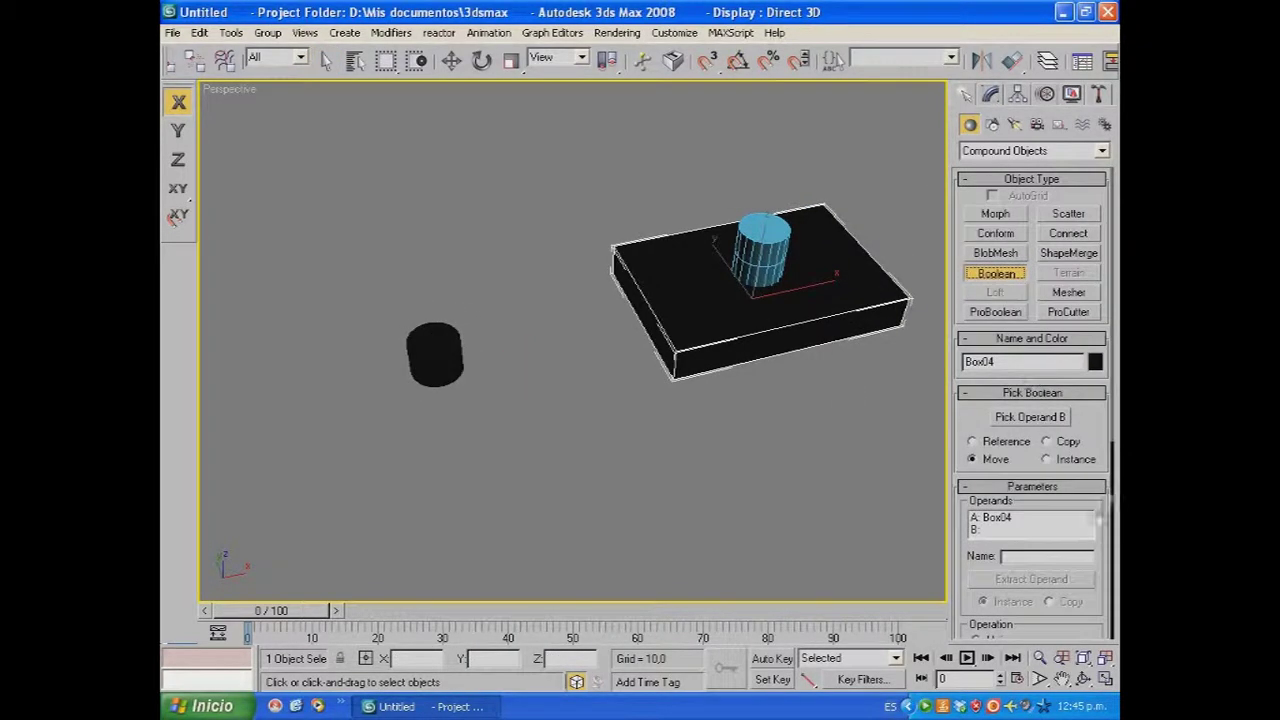
drag(1101, 614, 1101, 473)
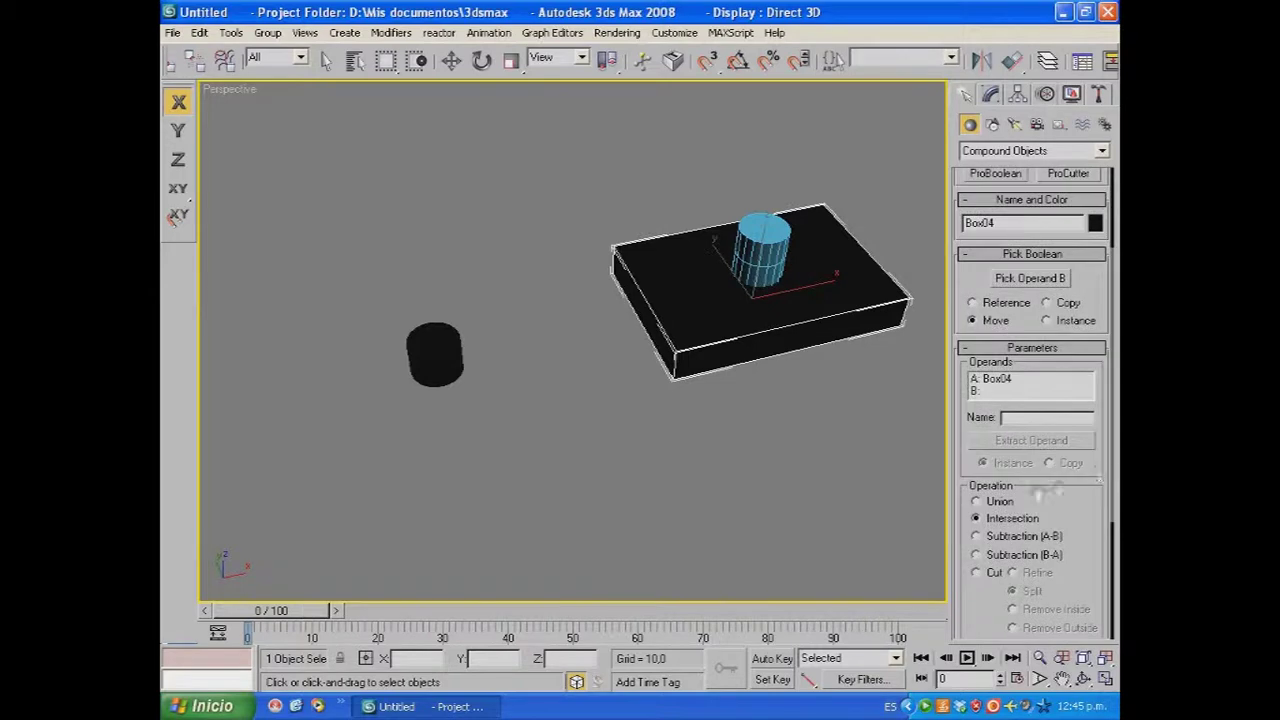
click(977, 502)
Step: Pick the fourth box's cylinder as operand B to merge it with the box, and leave the Boolean
middle_drag(860, 495, 792, 509)
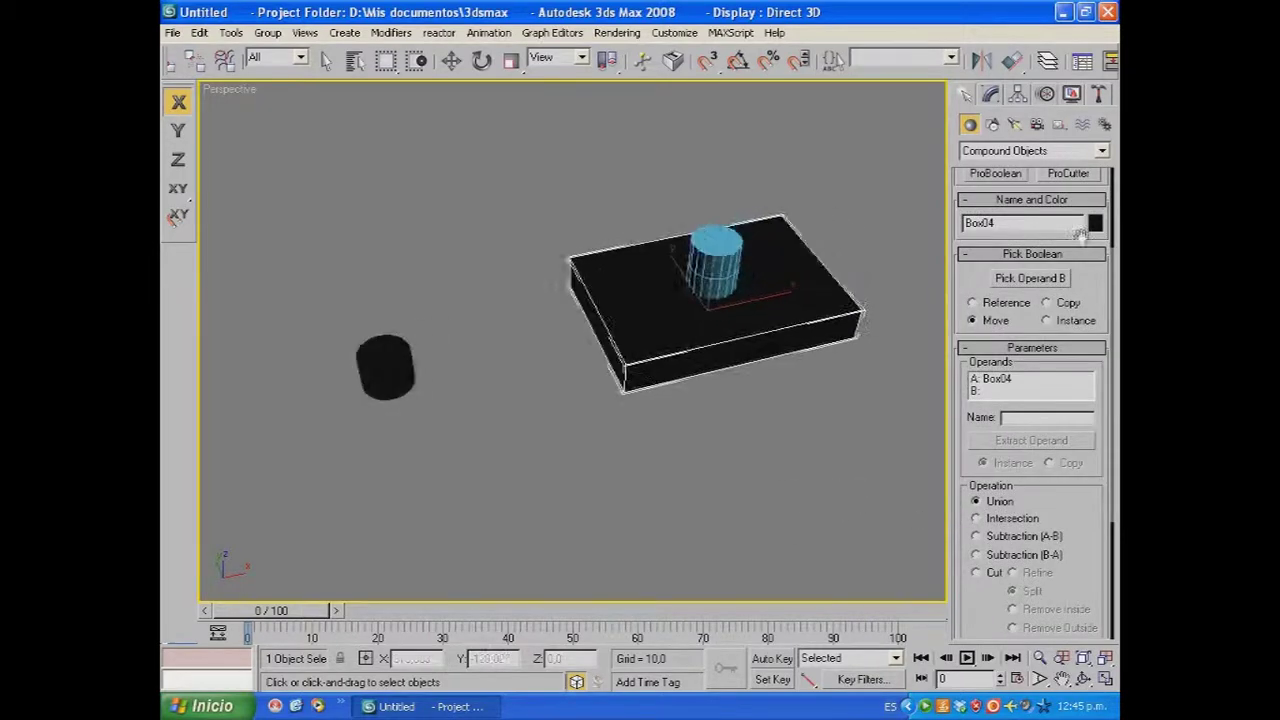
click(1040, 284)
click(714, 262)
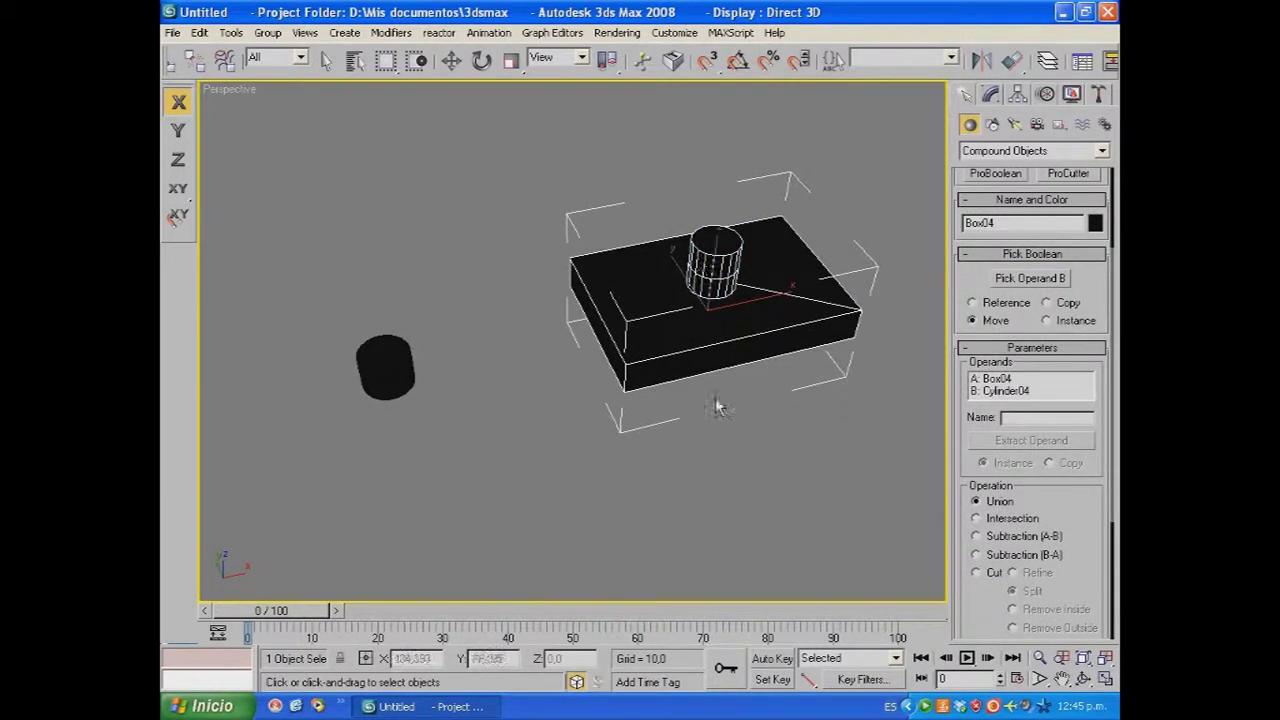
middle_drag(754, 420, 707, 513)
click(451, 60)
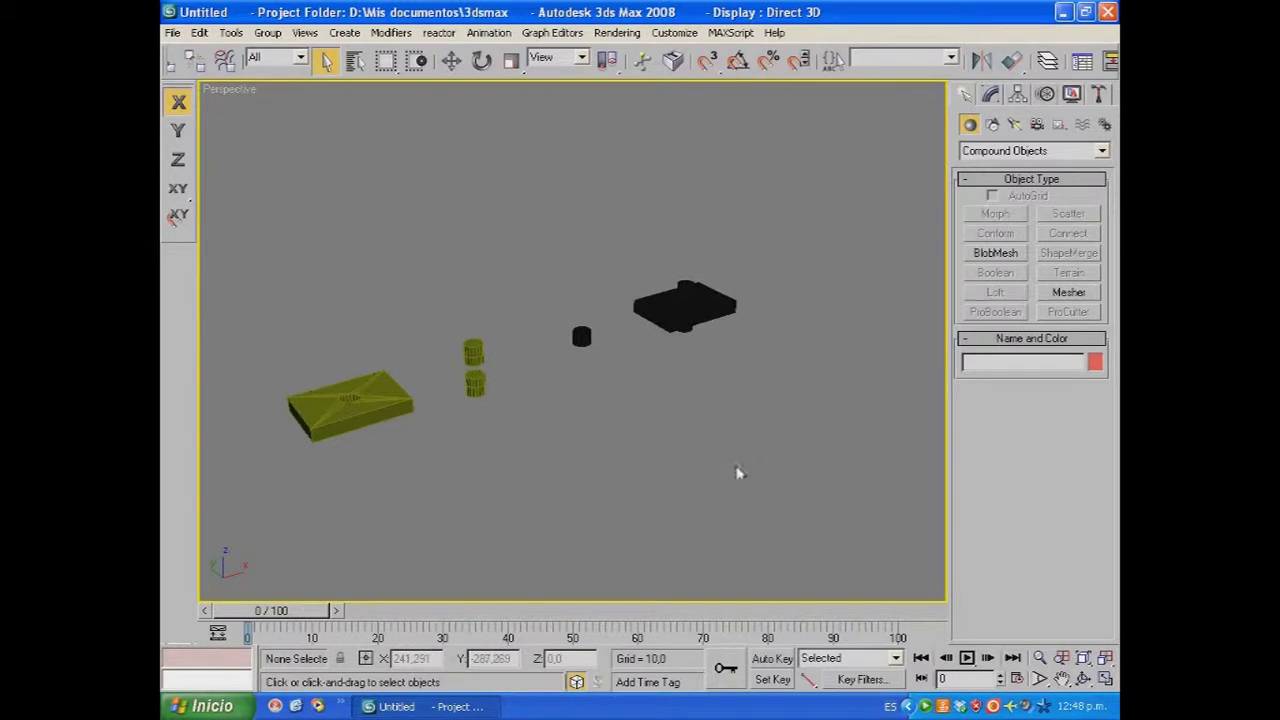
scroll(726, 469, down, 5)
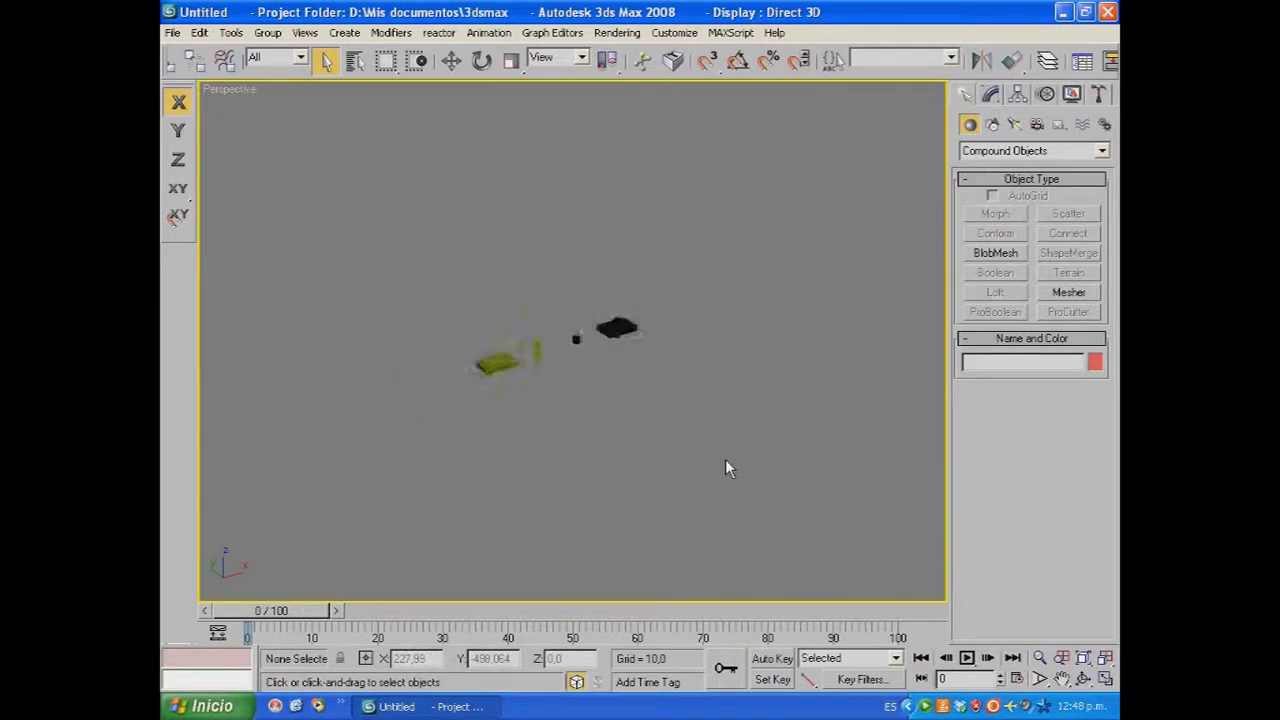
scroll(725, 459, up, 5)
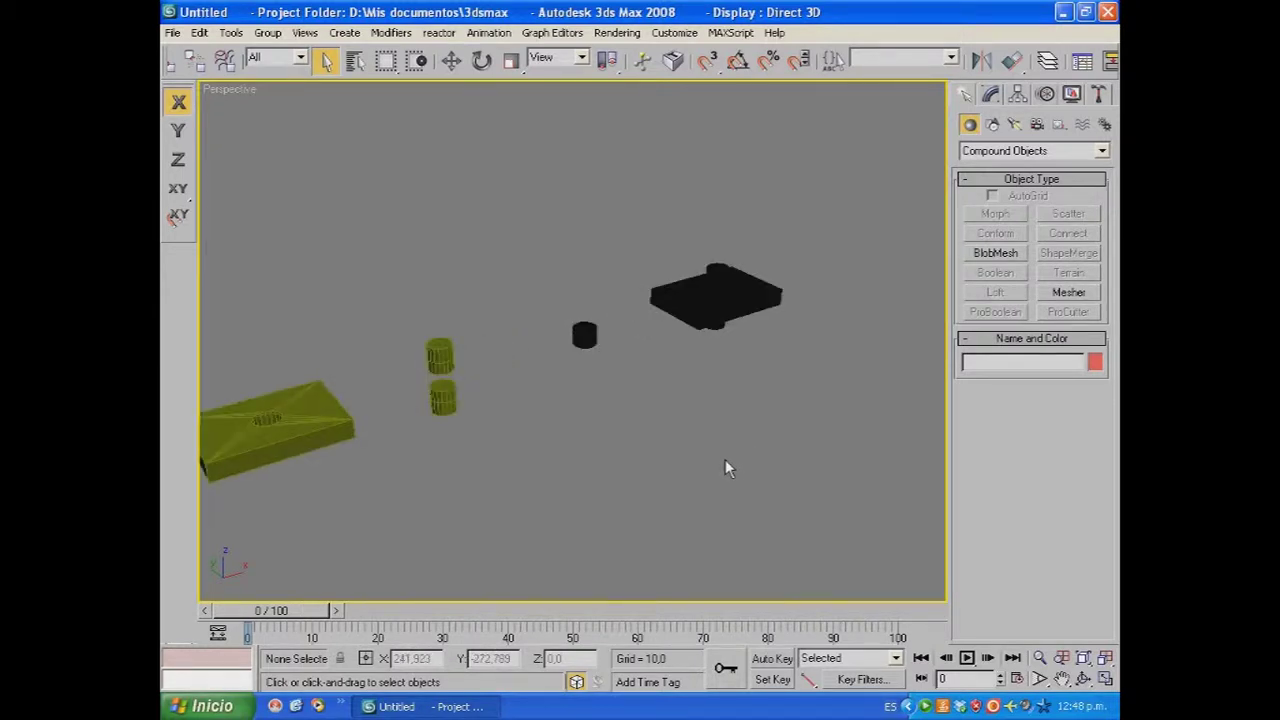
middle_drag(585, 457, 645, 457)
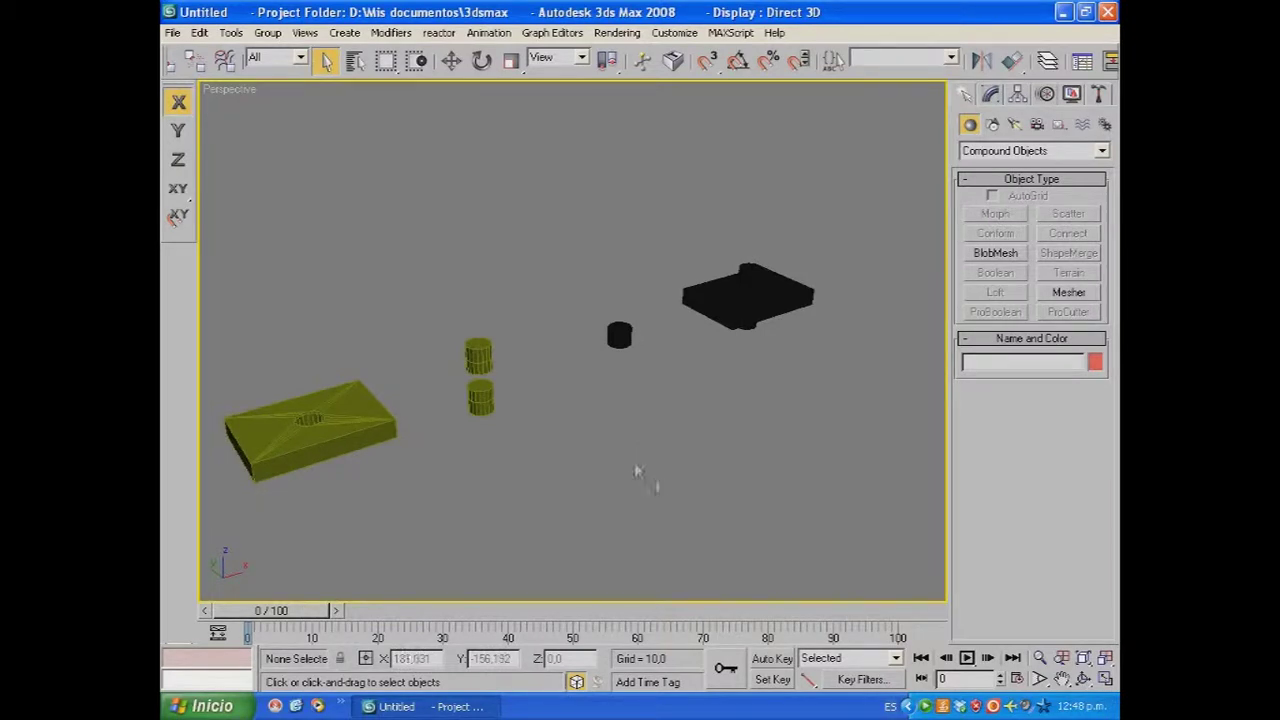
click(362, 408)
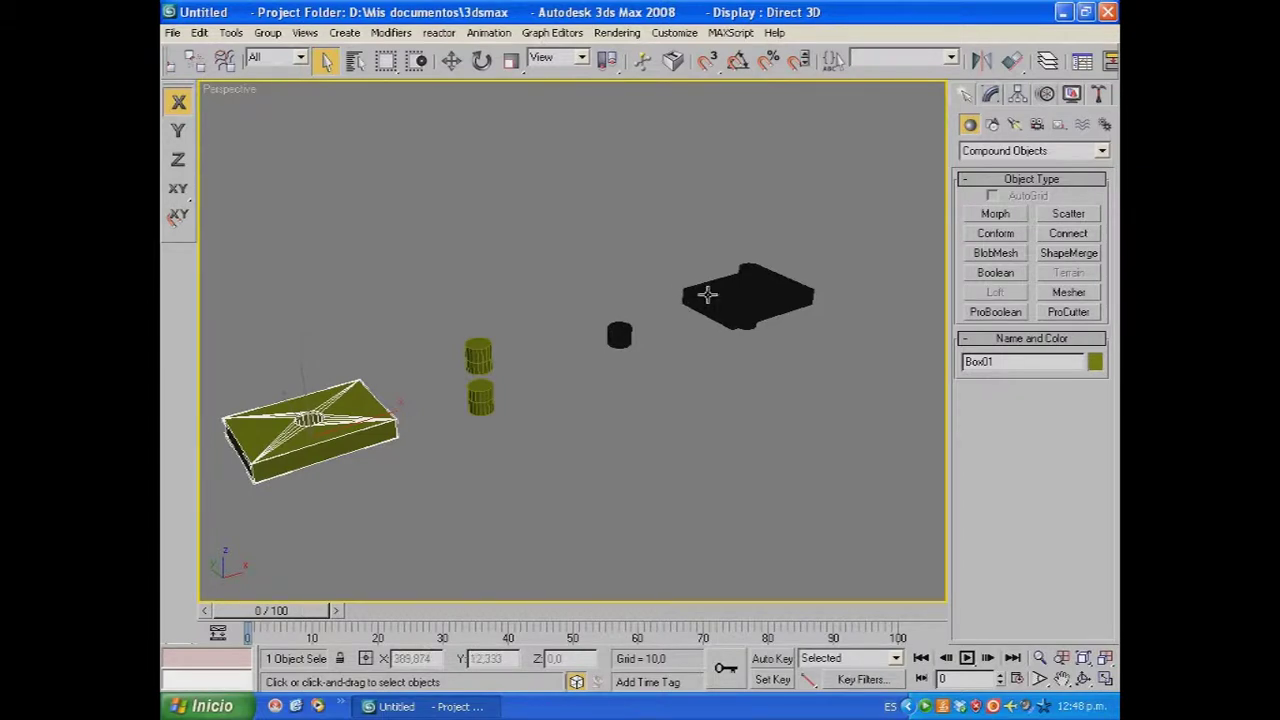
mouse_move(763, 366)
middle_down()
mouse_move(689, 391)
mouse_move(762, 358)
middle_up()
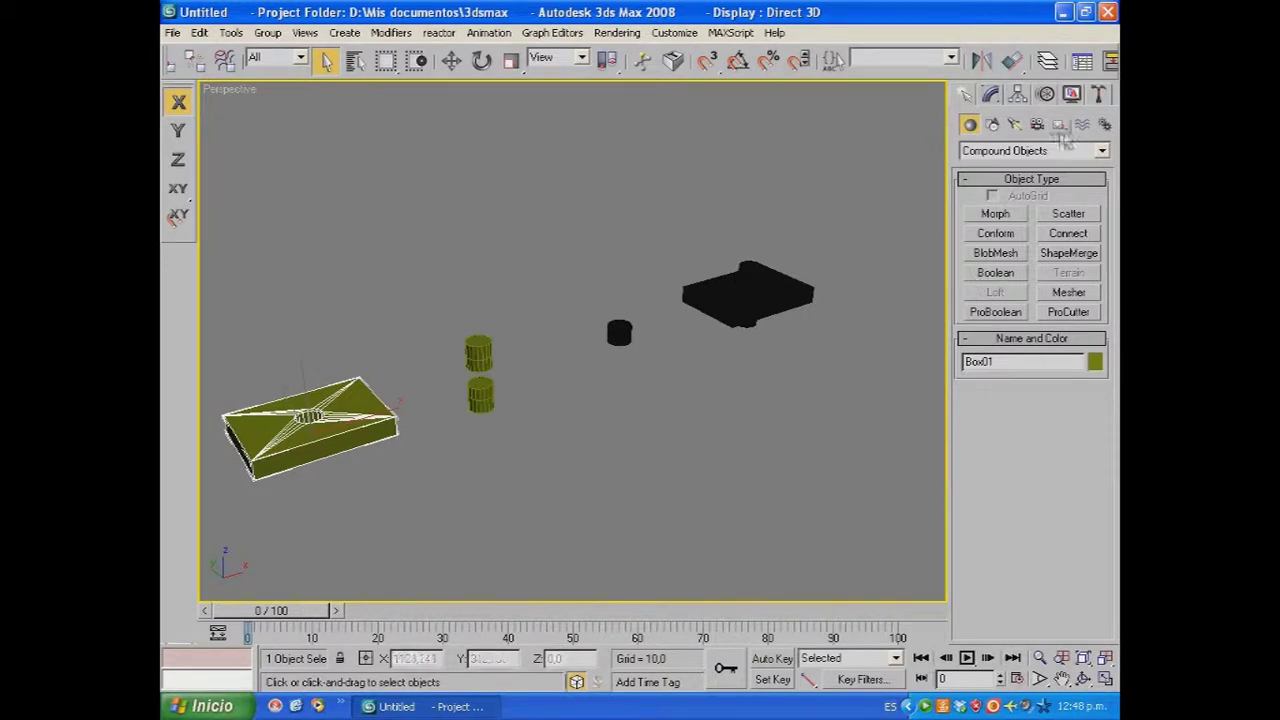
Step: Create a standard primitive box about 76 long, 48 wide and 38 high in front of the Boolean results
click(1103, 155)
click(1000, 164)
click(996, 213)
drag(652, 458, 712, 510)
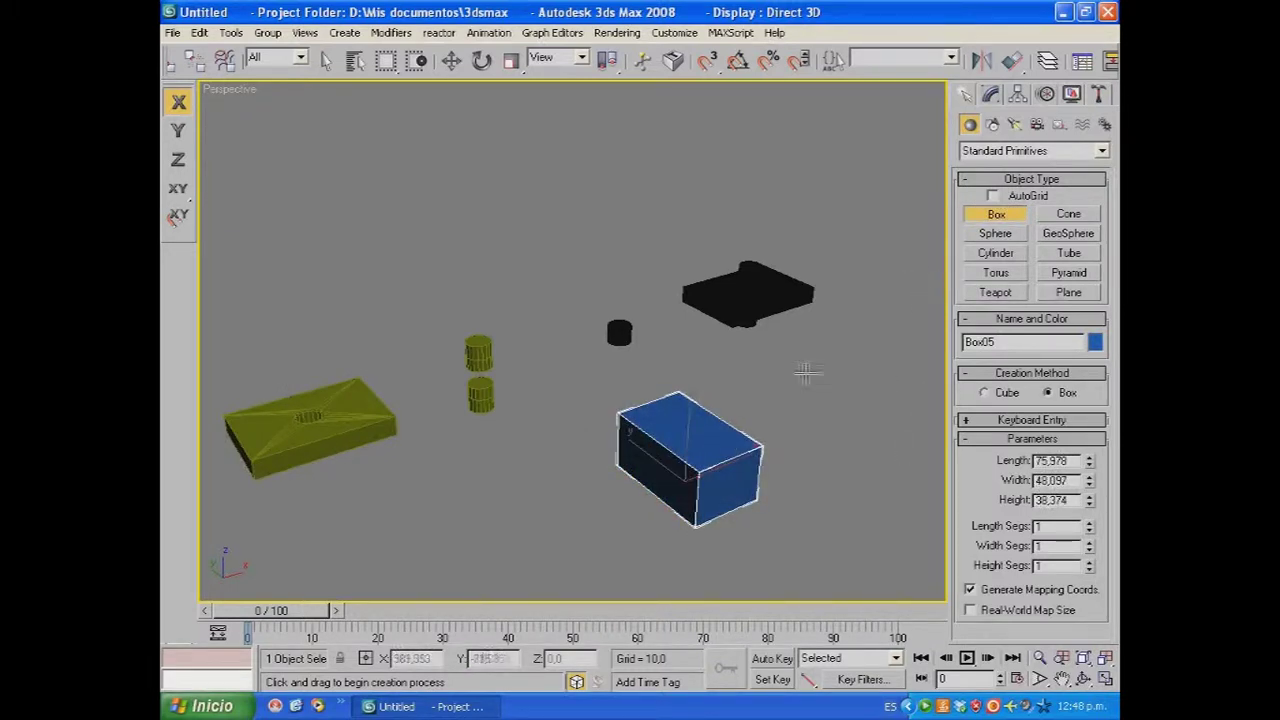
Step: Create a sphere with a radius of about 23 beside the new blue box
middle_drag(809, 371, 691, 389)
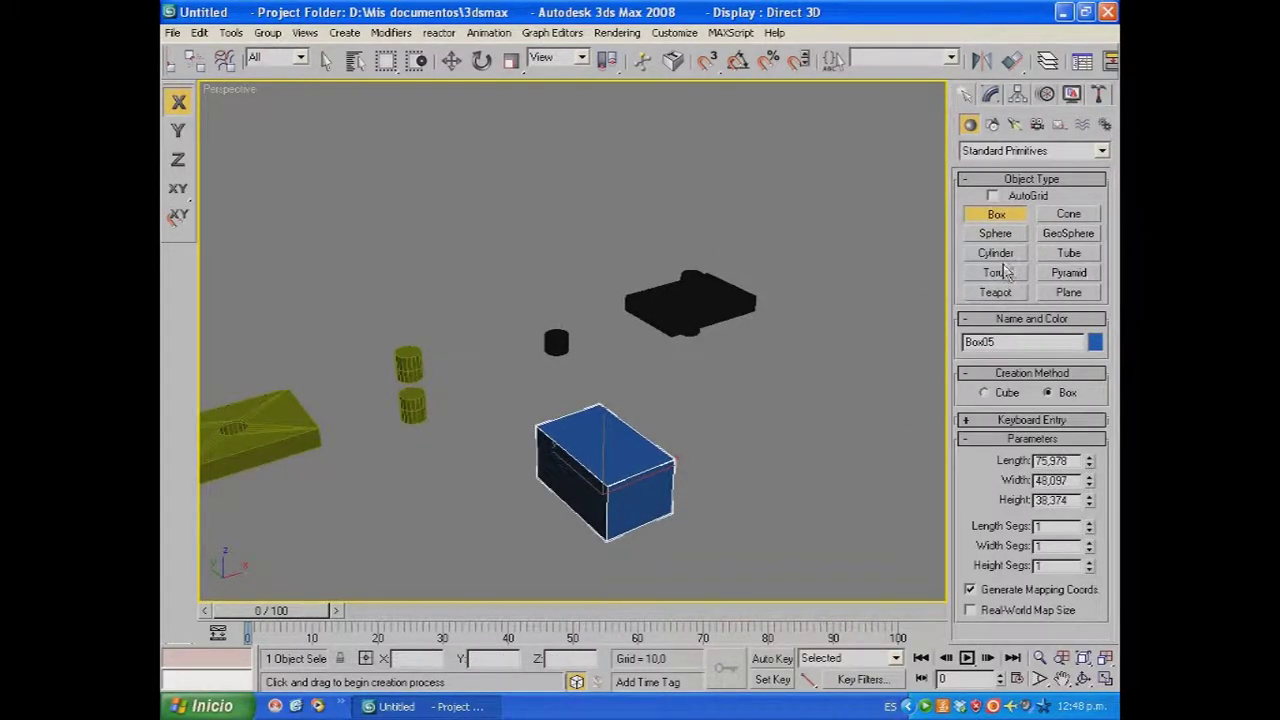
middle_drag(783, 428, 680, 437)
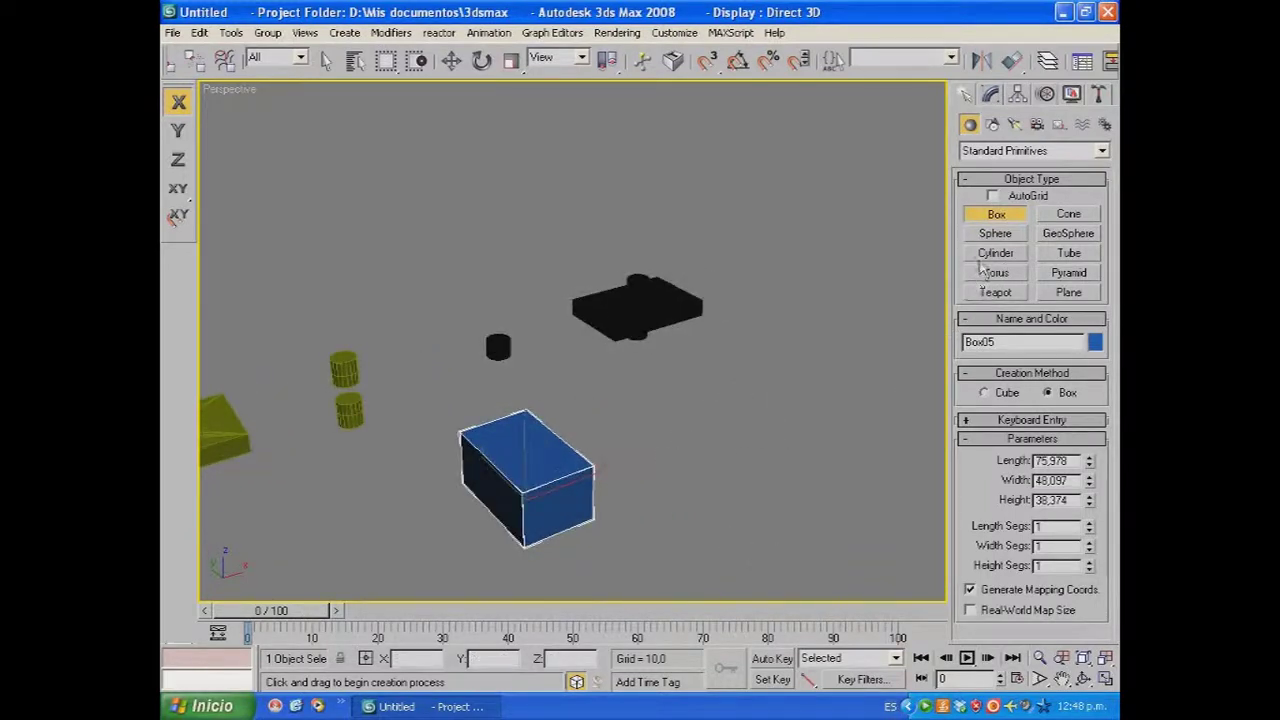
click(996, 233)
drag(718, 413, 745, 425)
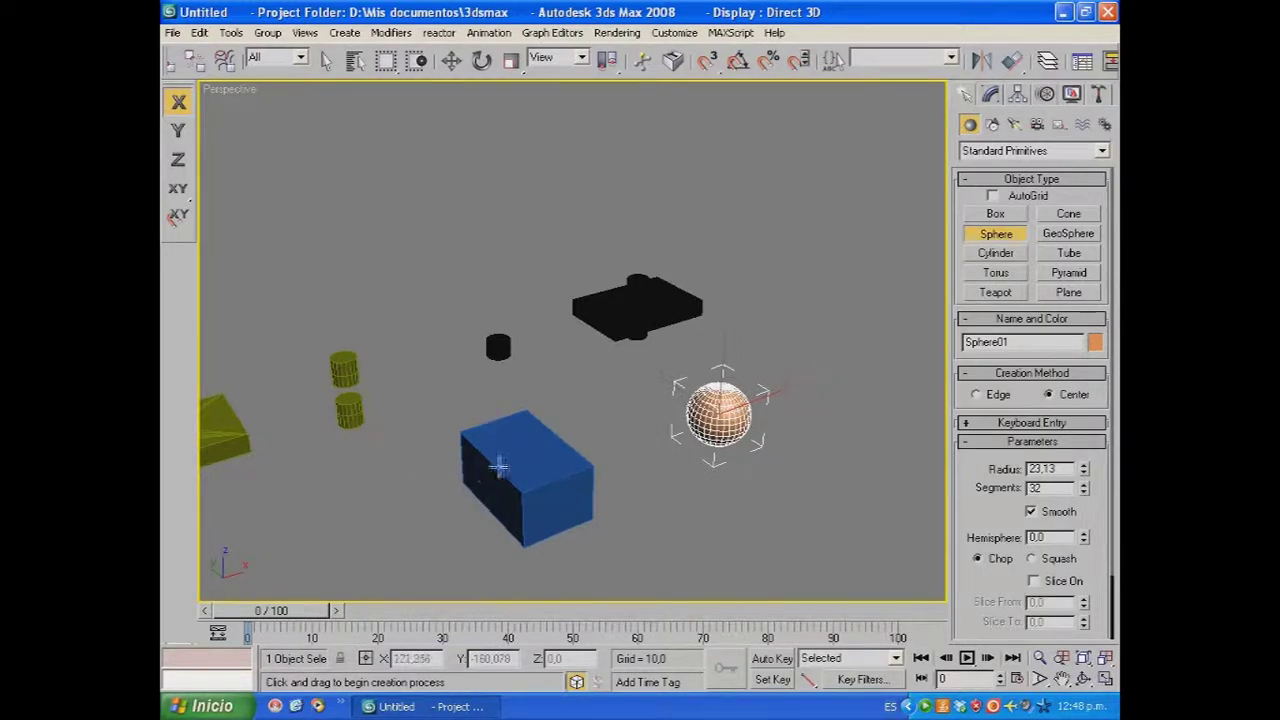
Step: Align the sphere to the blue box center to center in X and Y position only
click(1012, 62)
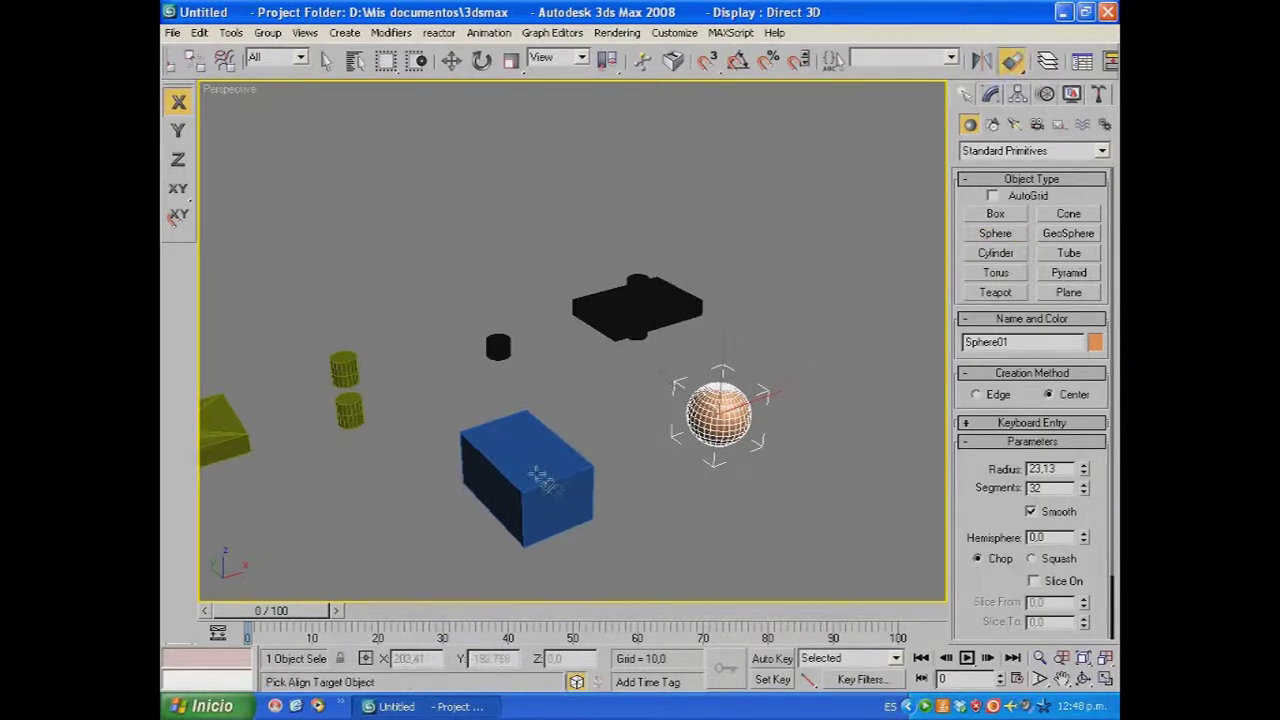
click(543, 472)
click(691, 234)
click(559, 508)
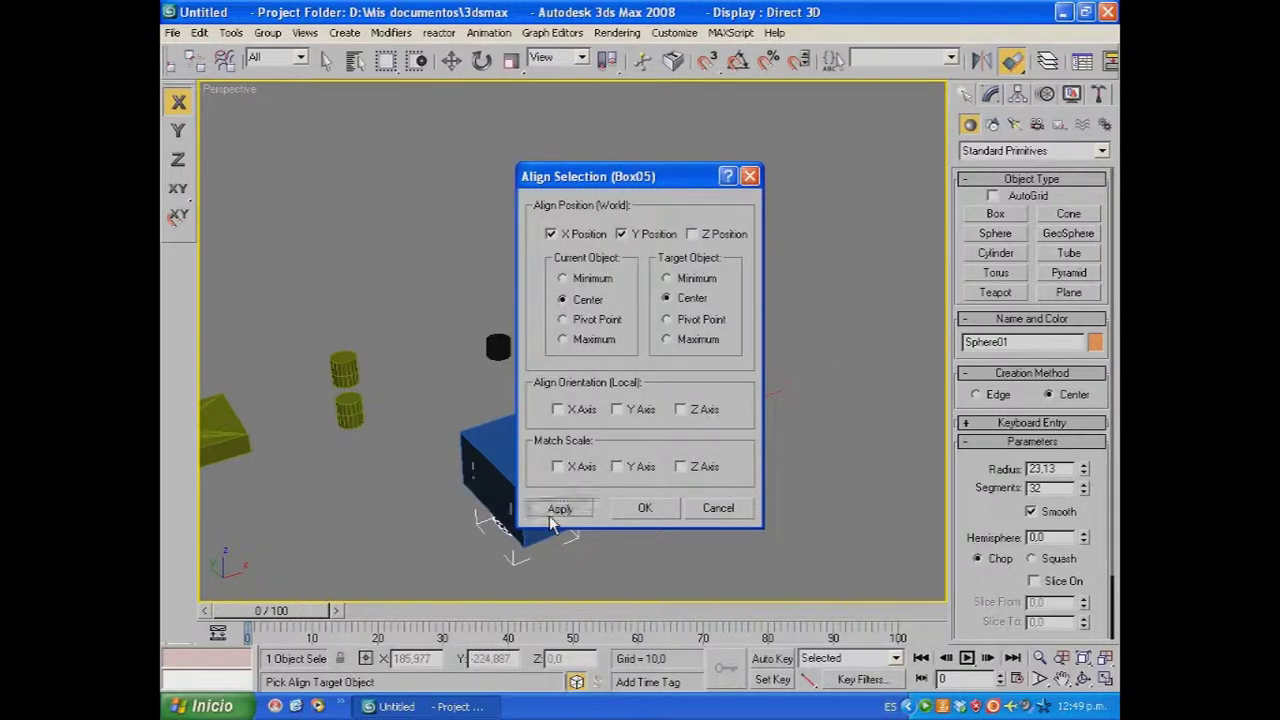
Step: Align the sphere to the blue box in Z position only, matching the sphere's center to the box's minimum
drag(626, 177, 737, 177)
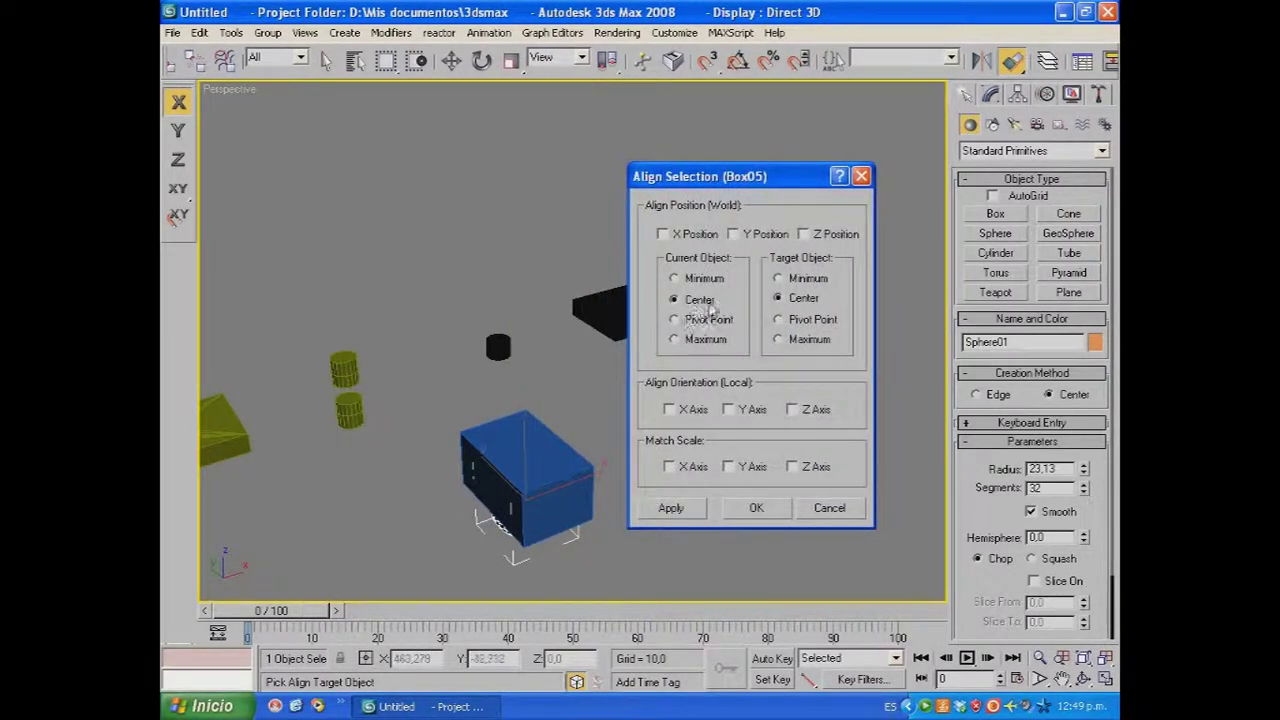
click(703, 281)
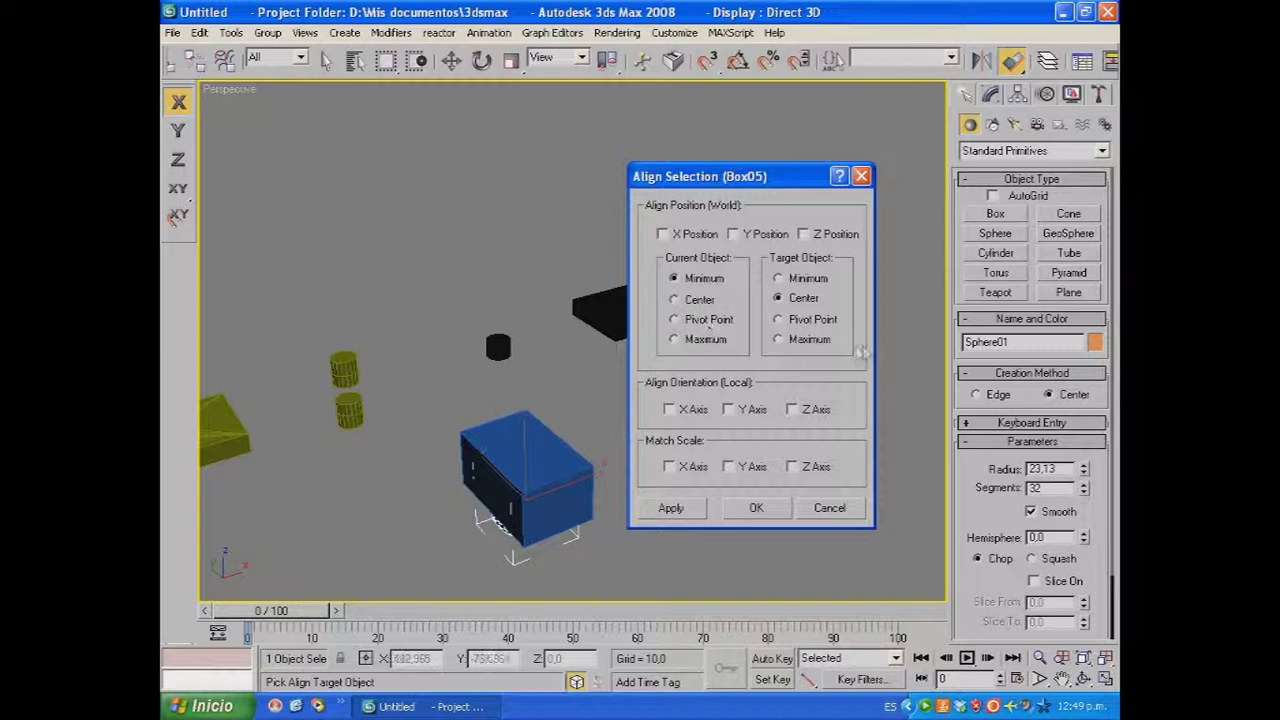
click(675, 299)
click(779, 278)
click(804, 234)
click(773, 510)
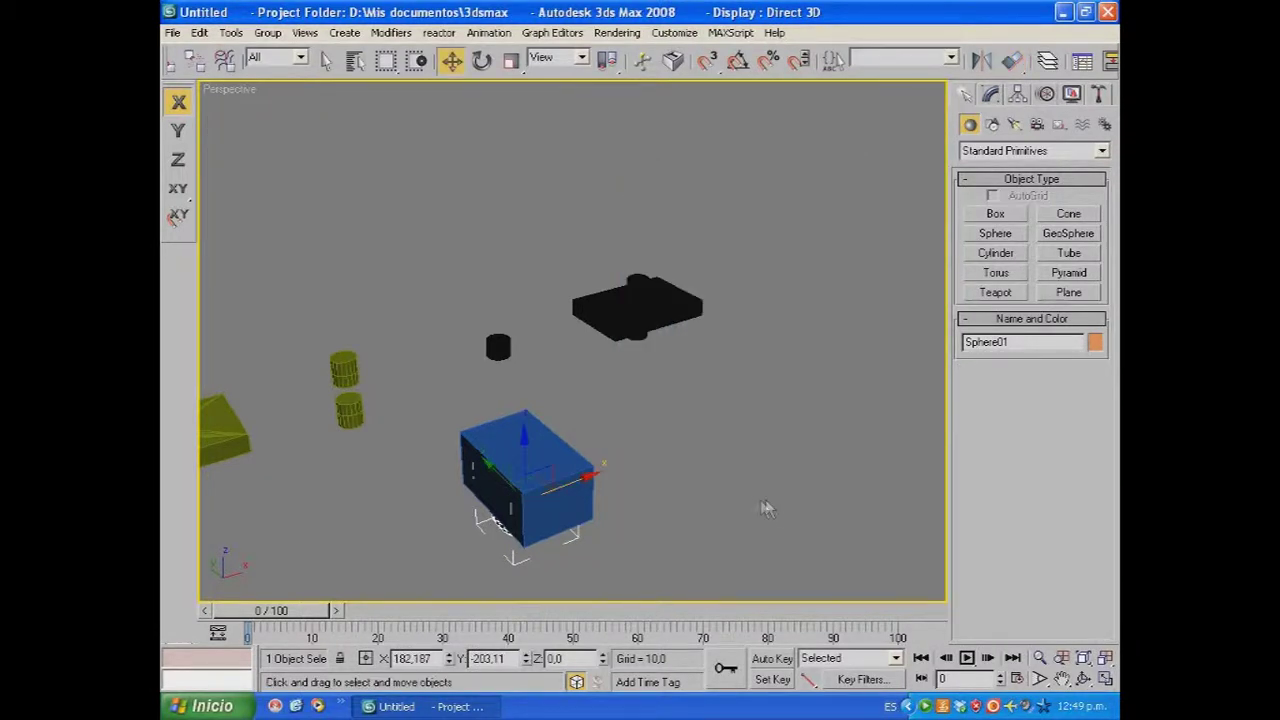
Step: Align the sphere to the blue box again in Z position only, matching its center to the box's maximum
alt+middle_drag(752, 518, 693, 542)
key(z)
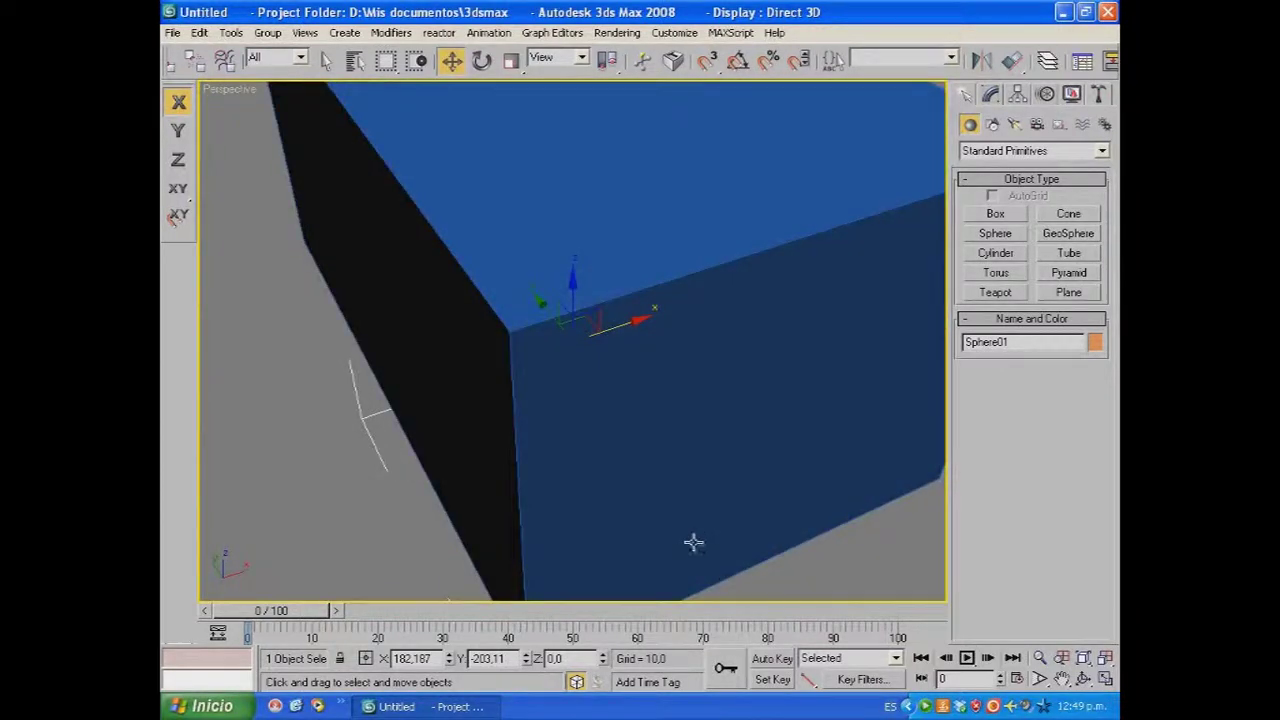
scroll(693, 542, down, 4)
key(alt+a)
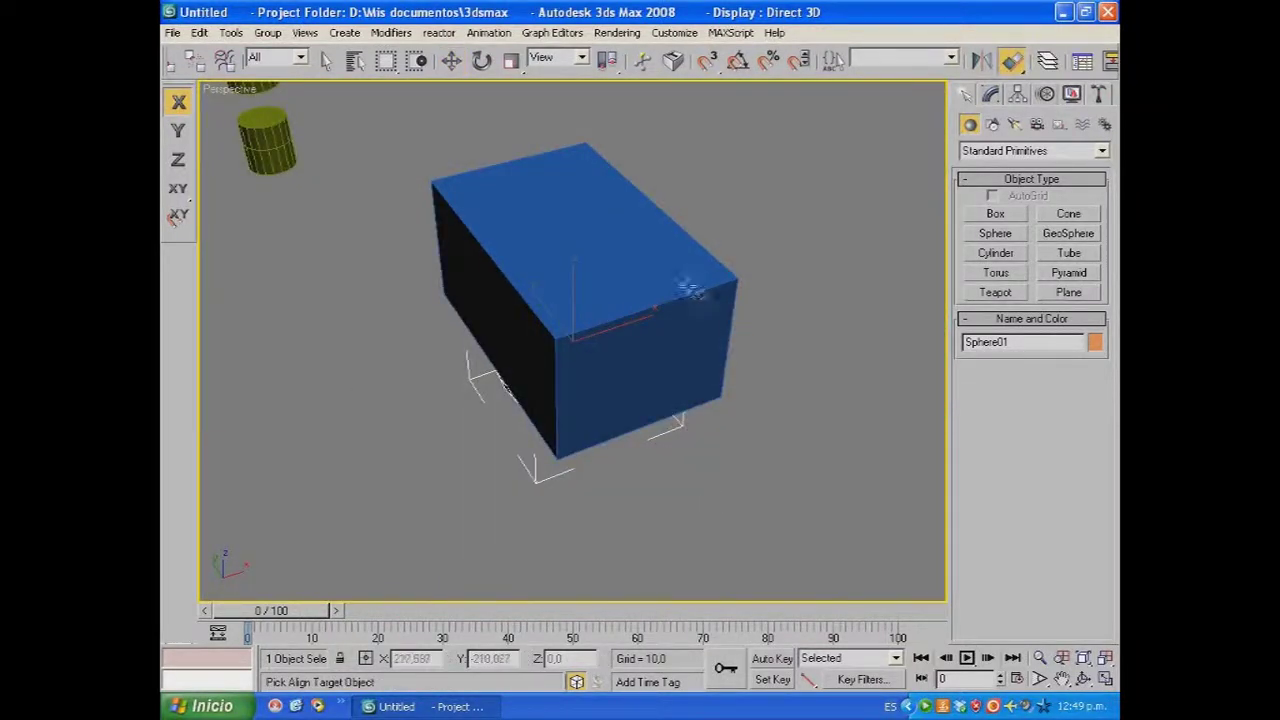
click(693, 276)
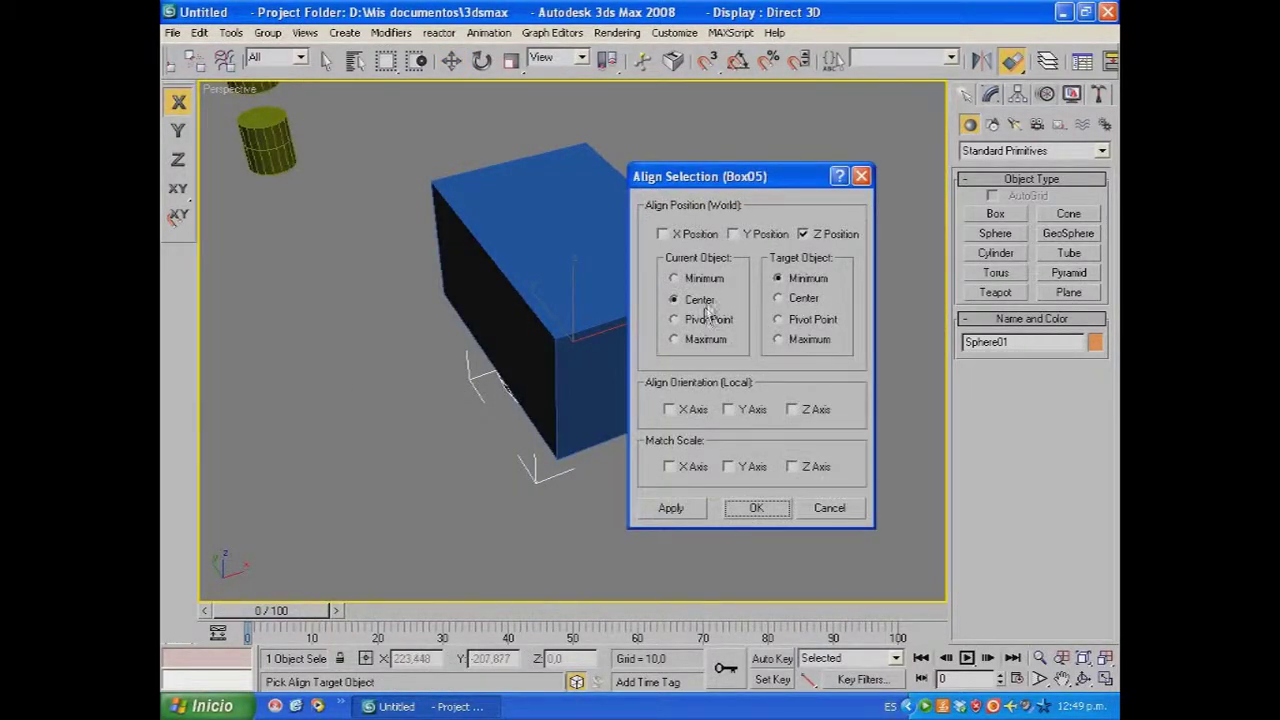
click(808, 339)
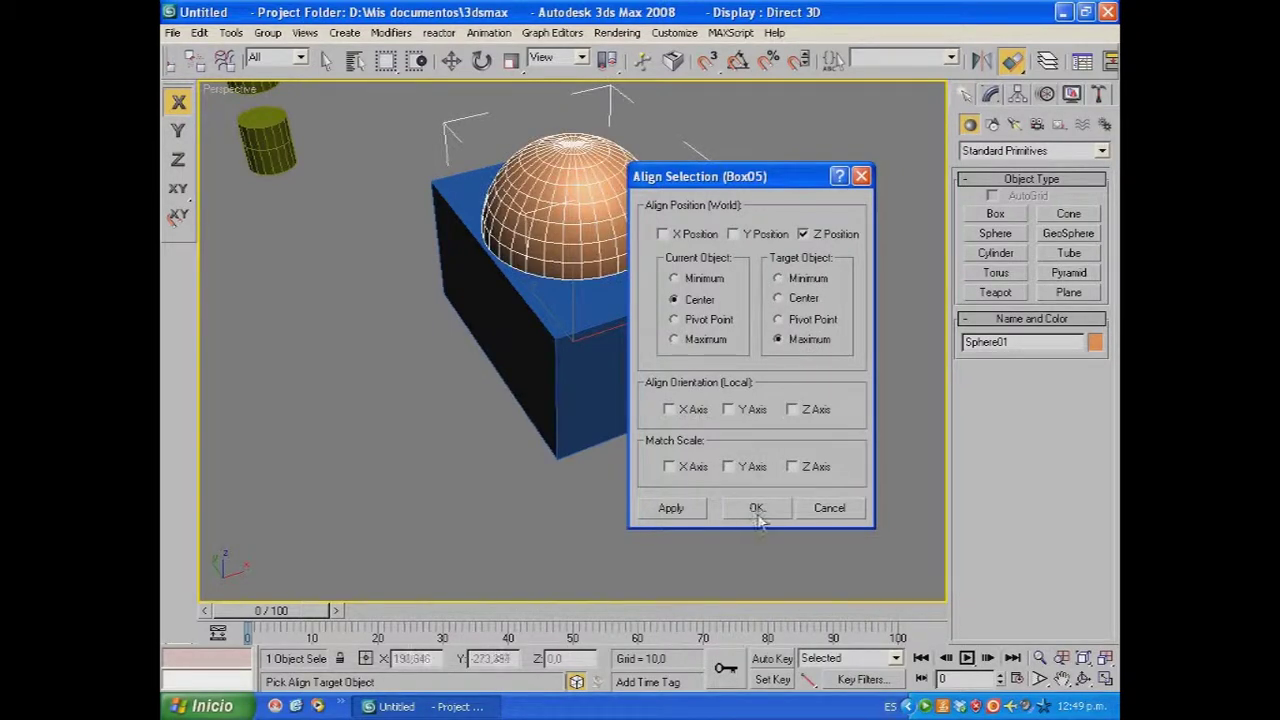
click(756, 508)
Step: Reduce the sphere's radius so it sits well within the edges of the blue box's upper face
click(990, 94)
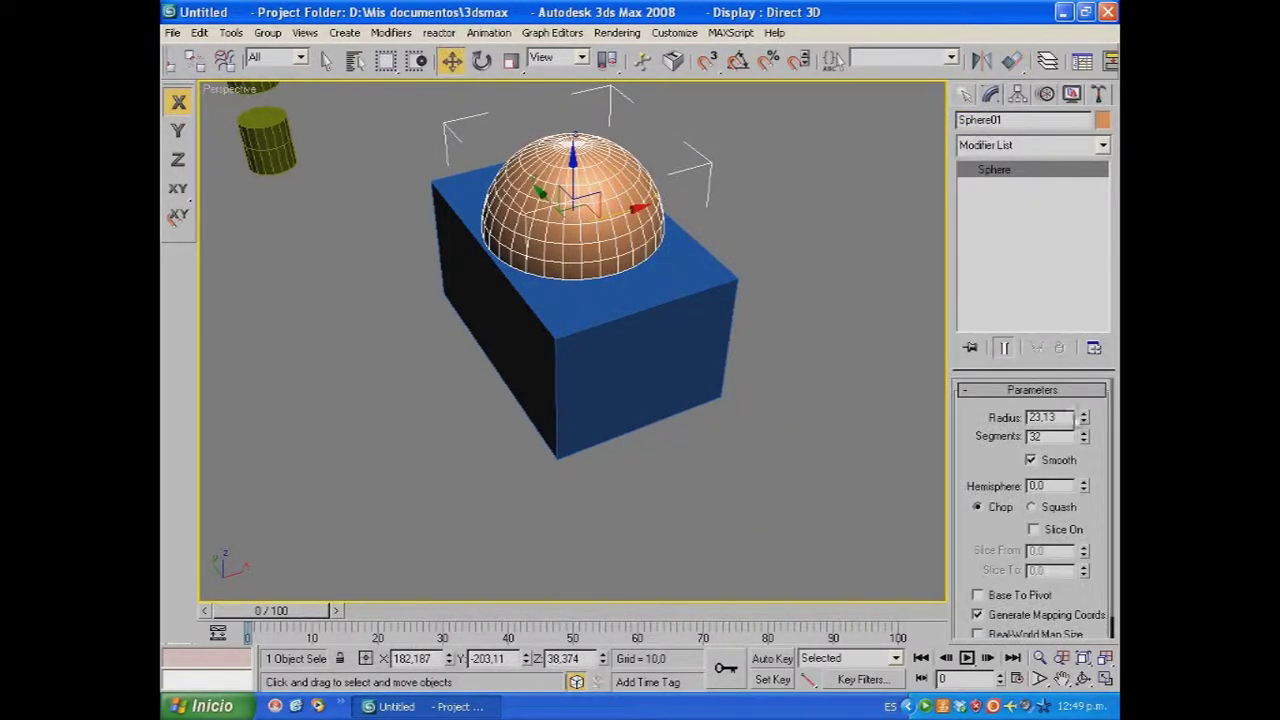
drag(1086, 424, 1086, 462)
alt+middle_drag(742, 488, 551, 449)
alt+middle_drag(420, 205, 630, 267)
Step: Subtract the sphere from the blue box with a compound-object Boolean set to Subtraction (A-B), using the sphere as operand B
click(756, 224)
click(722, 270)
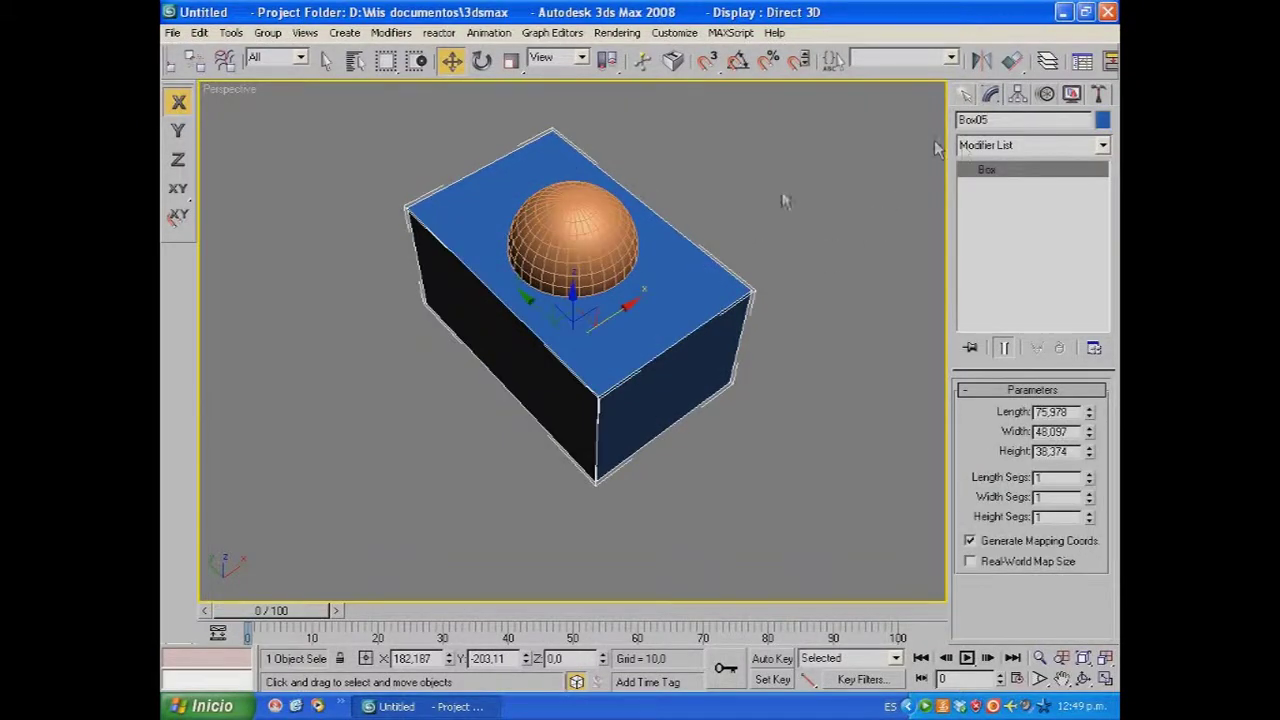
click(966, 96)
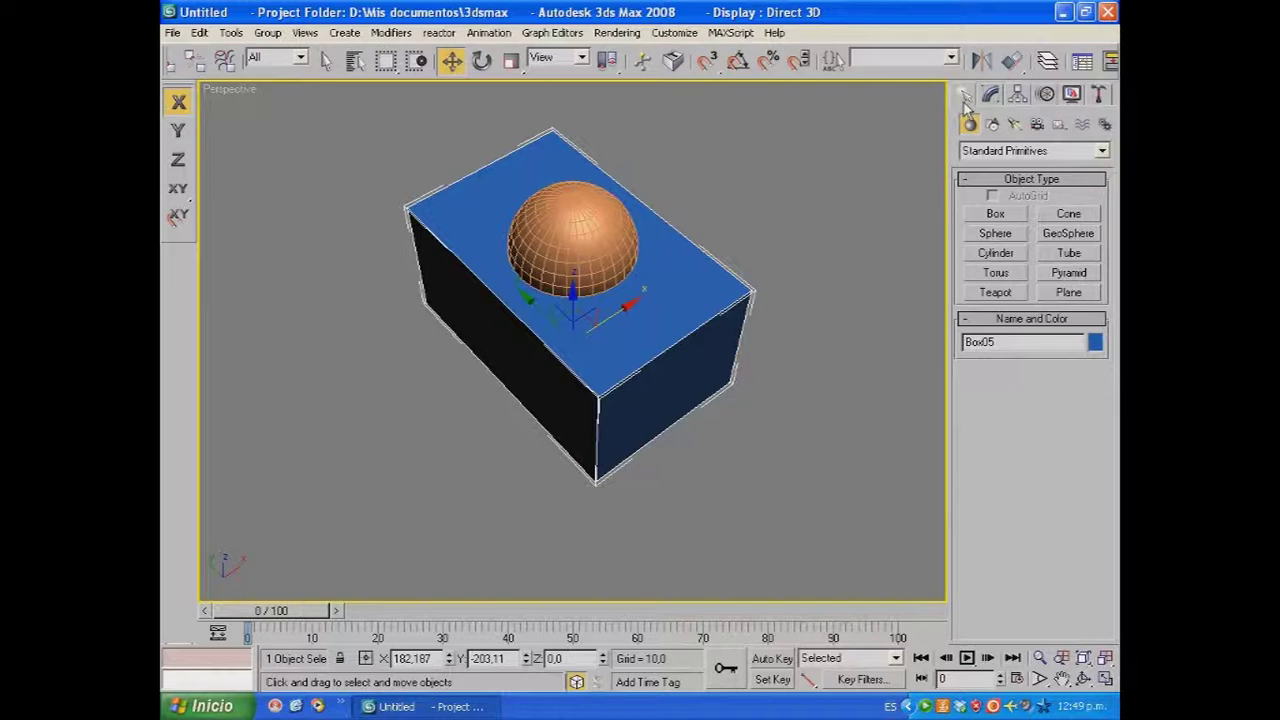
click(1103, 152)
click(1015, 197)
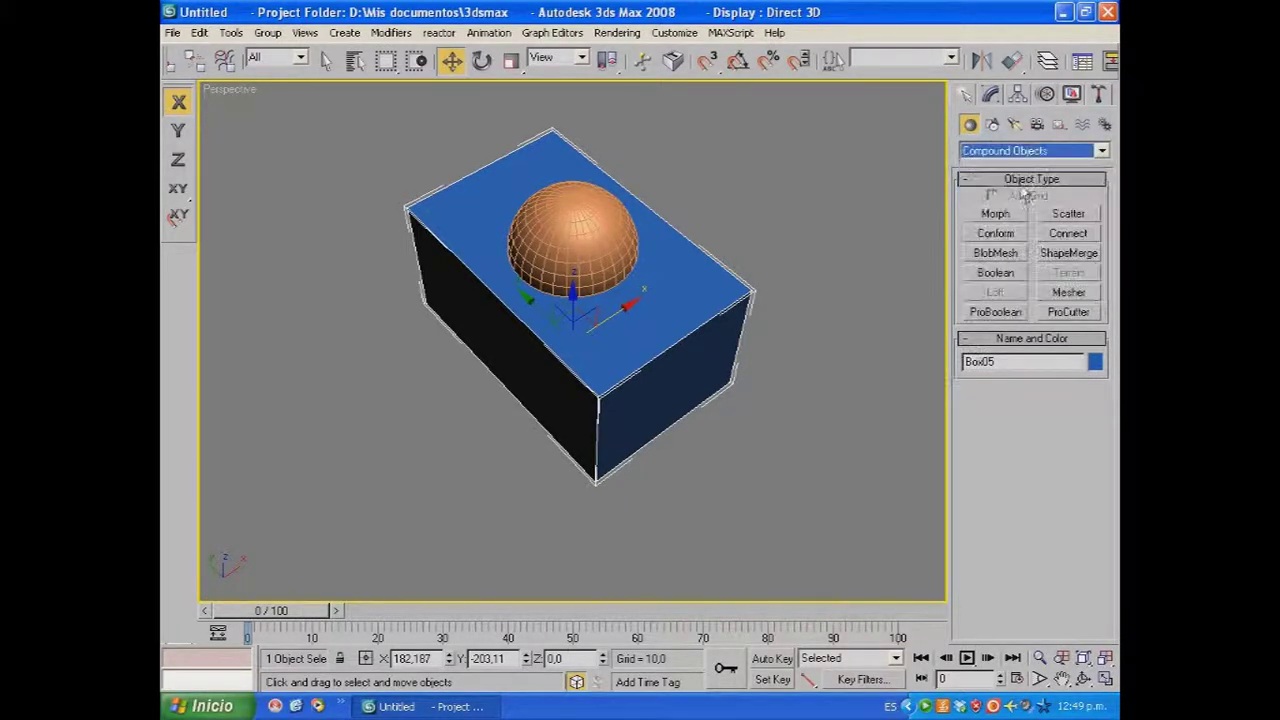
click(991, 273)
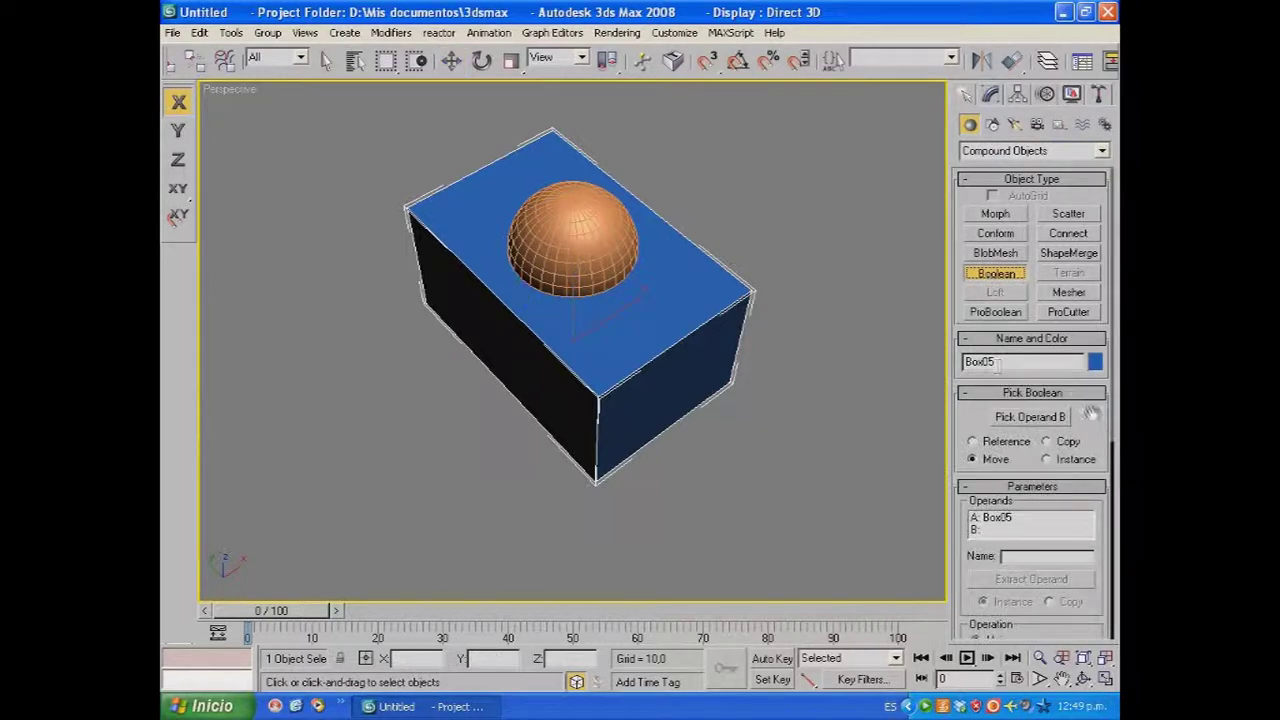
scroll(1090, 410, down, 5)
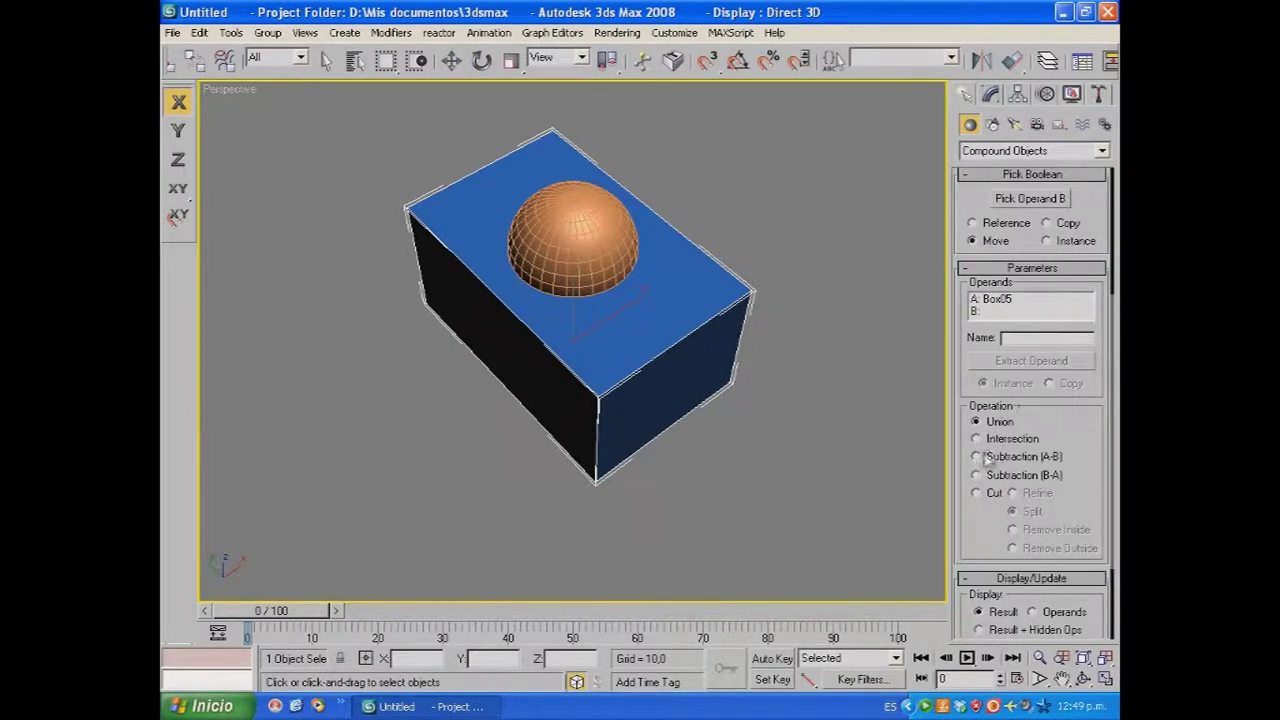
scroll(1075, 440, up, 4)
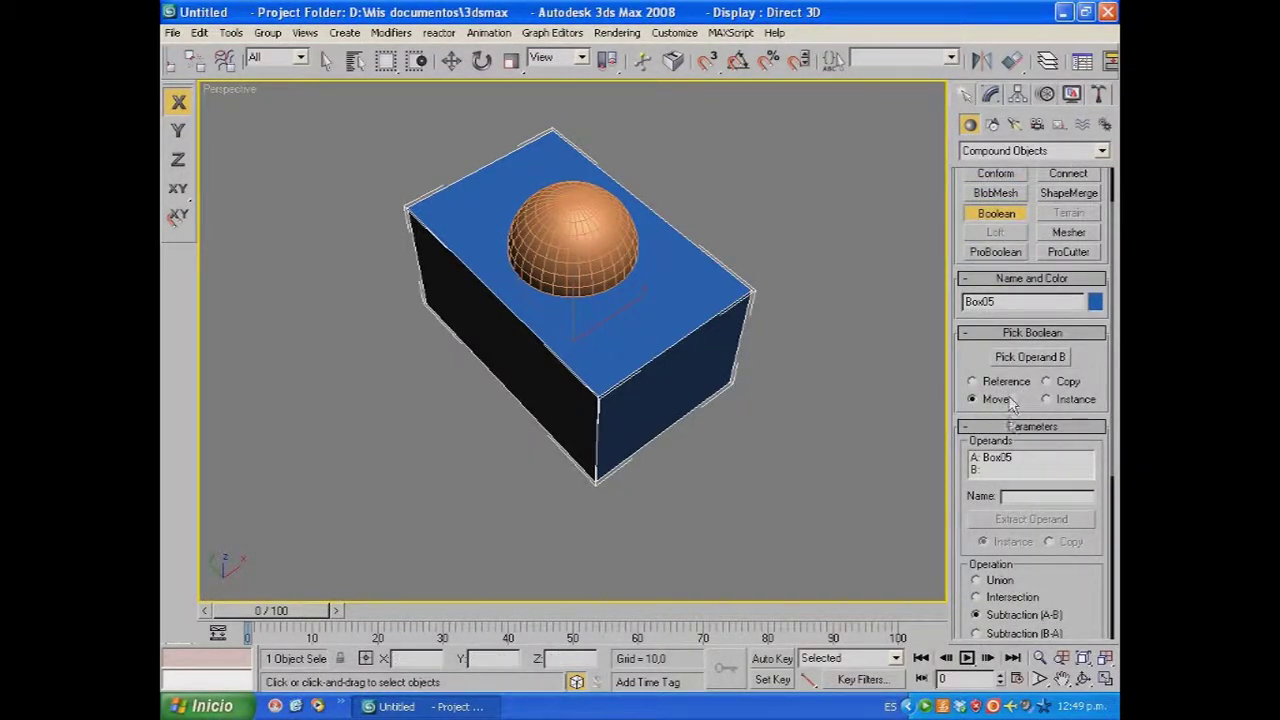
scroll(1087, 562, down, 1)
click(1031, 325)
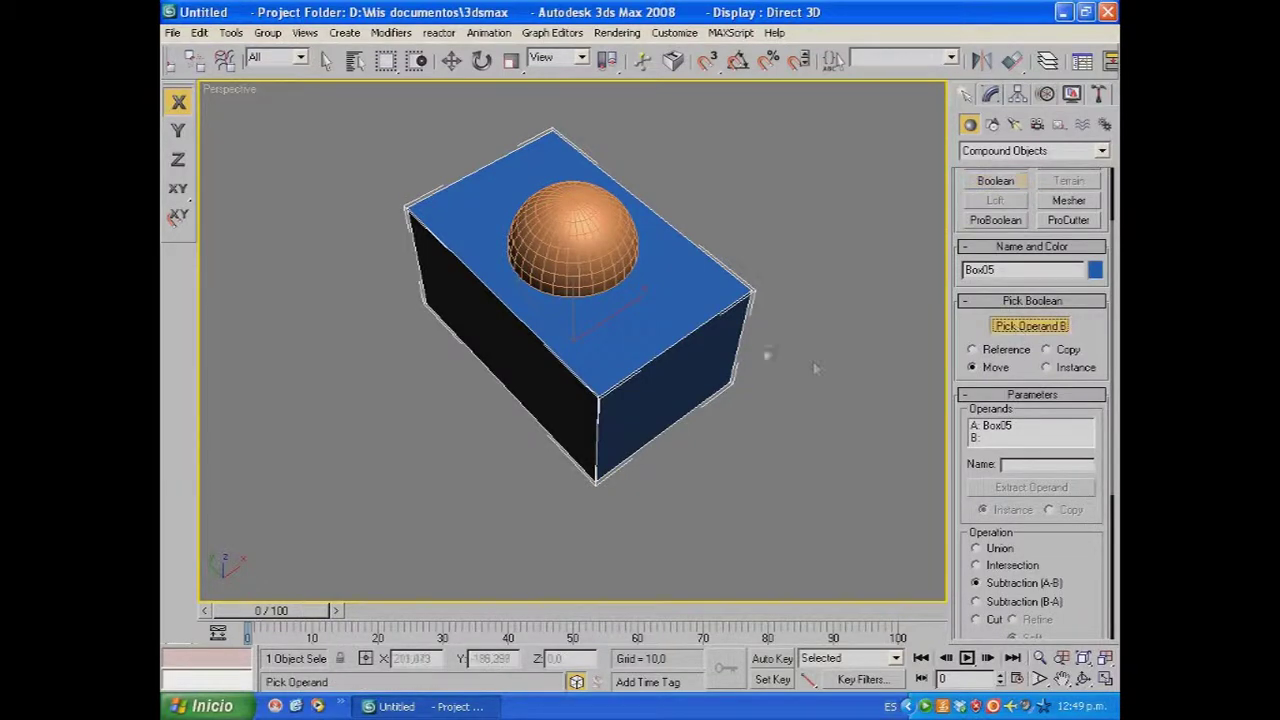
click(575, 237)
Step: Move the hollowed blue box back beside the yellow cylinders, to about Y -57 and Z -76
alt+middle_drag(597, 467, 606, 228)
scroll(588, 415, up, 3)
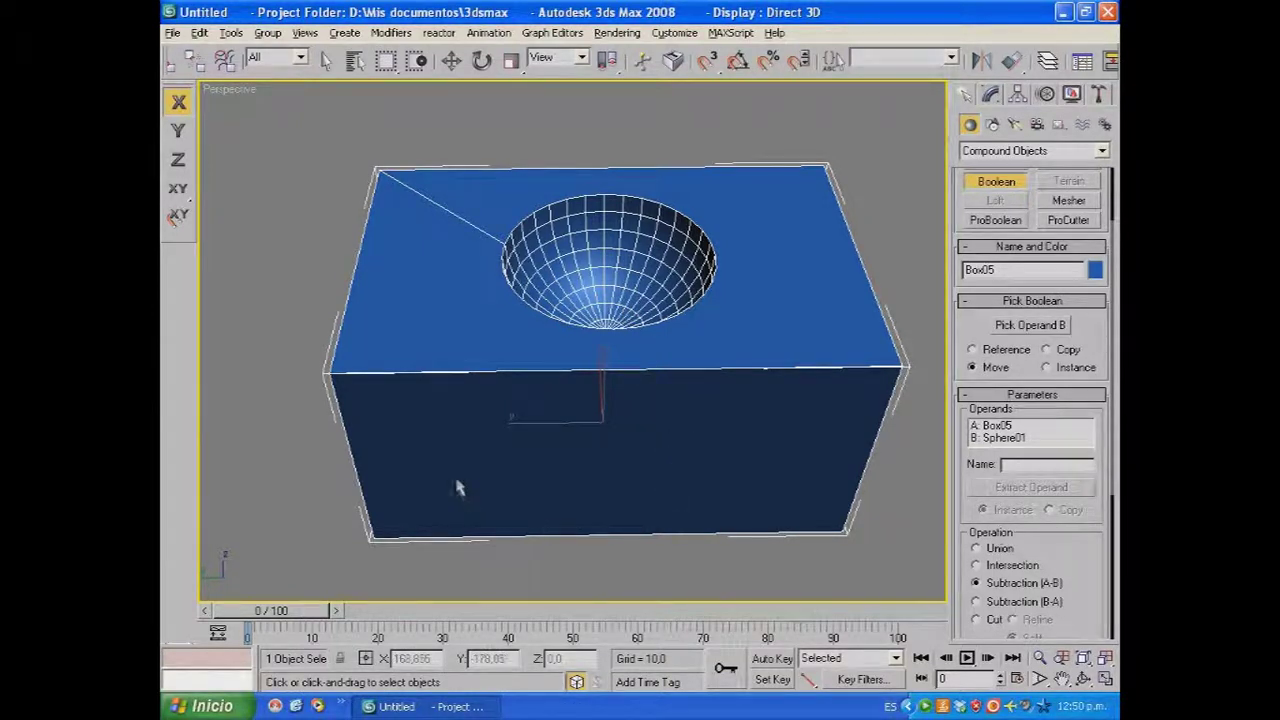
alt+middle_drag(456, 487, 454, 535)
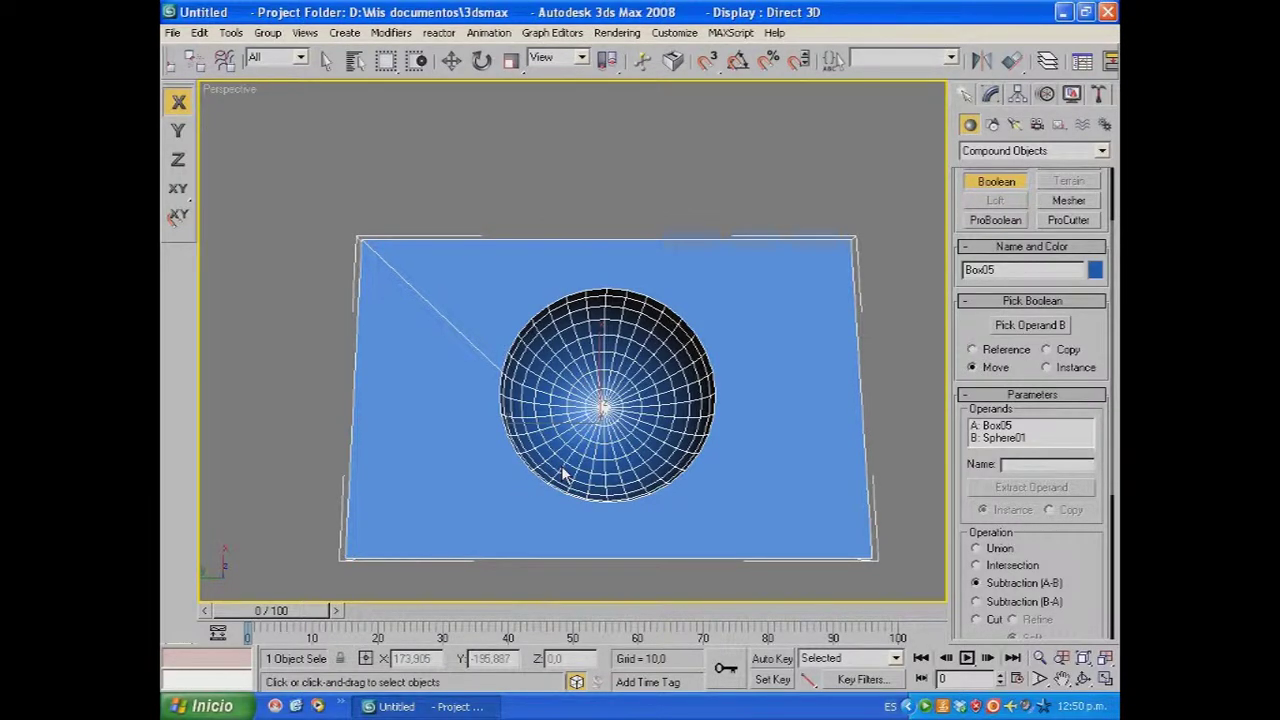
alt+middle_drag(691, 453, 571, 388)
scroll(687, 388, down, 8)
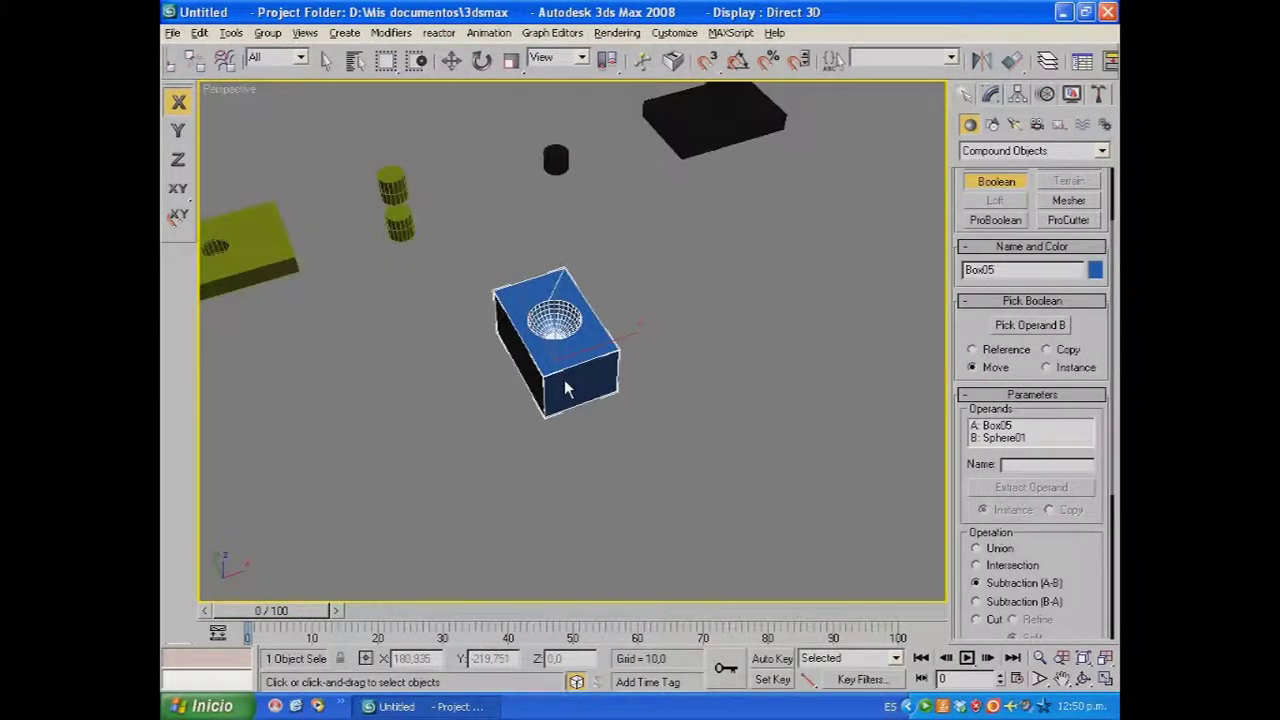
click(450, 61)
drag(553, 310, 460, 244)
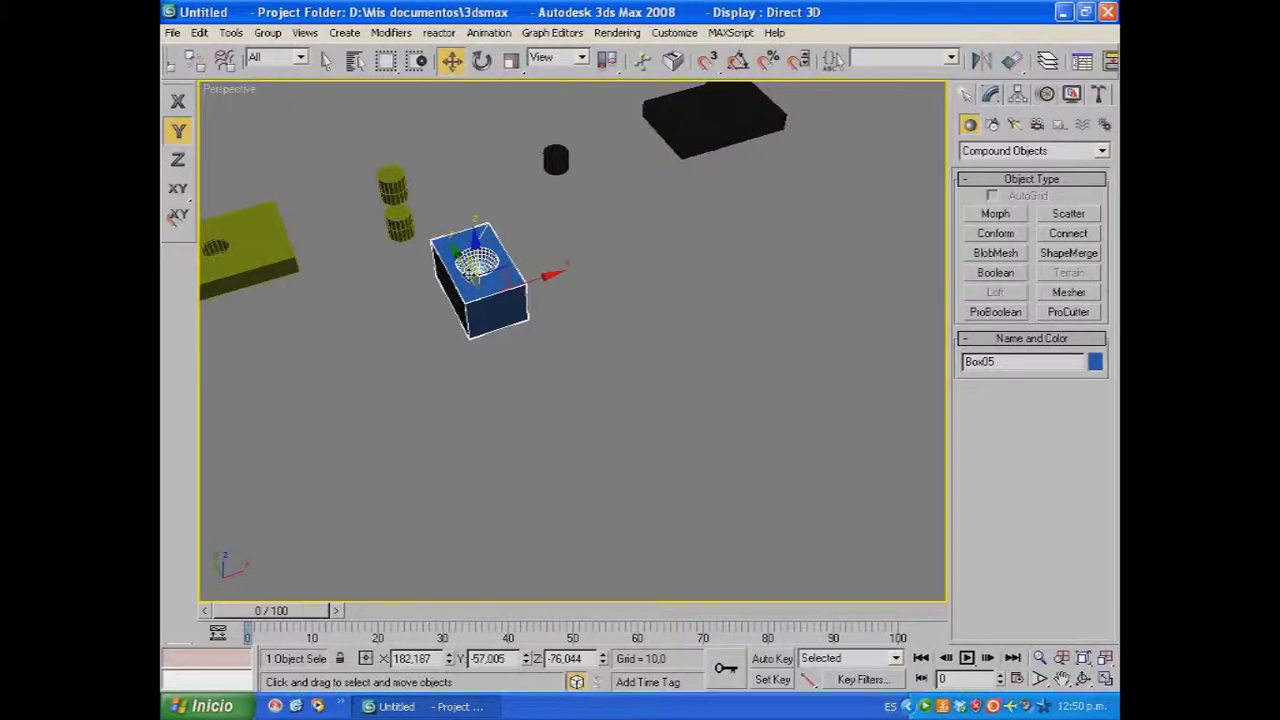
scroll(625, 364, down, 2)
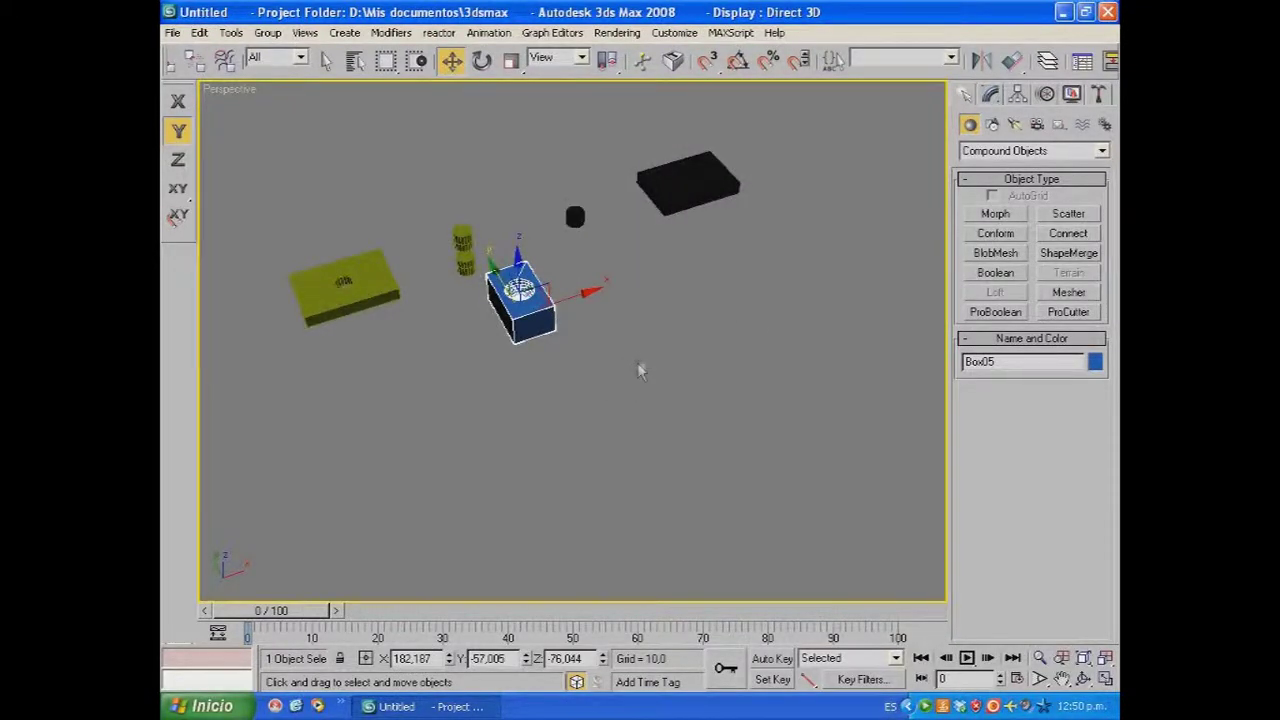